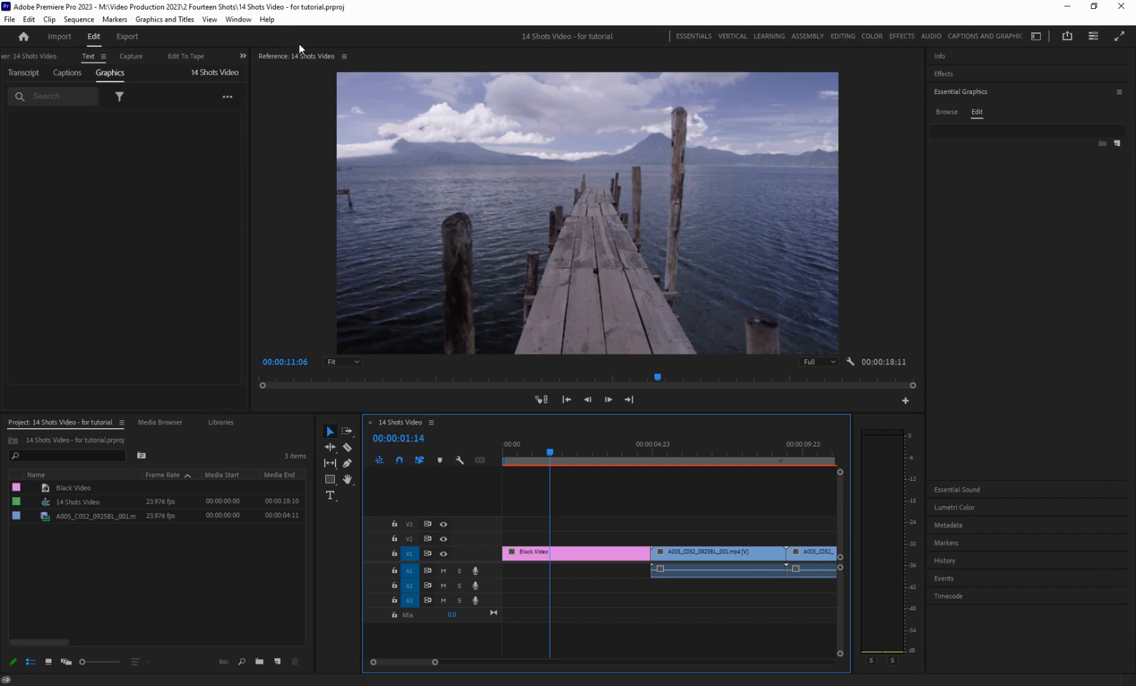
- Switch to the Editing workspace
click(837, 34)
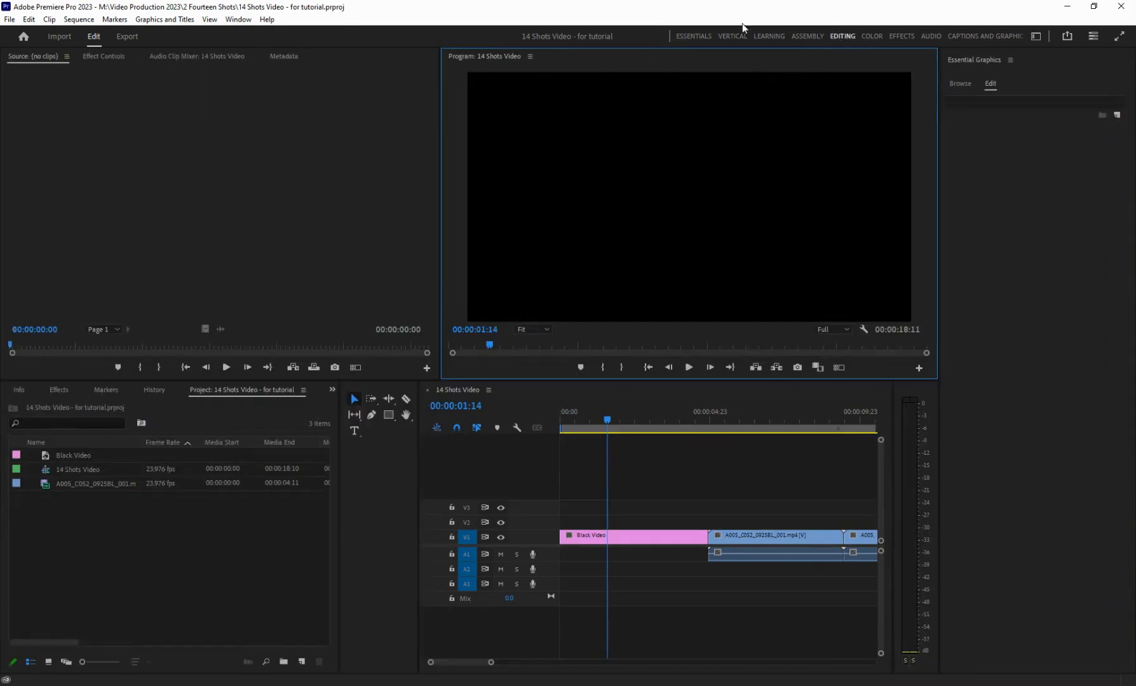
click(238, 19)
mouse_move(252, 41)
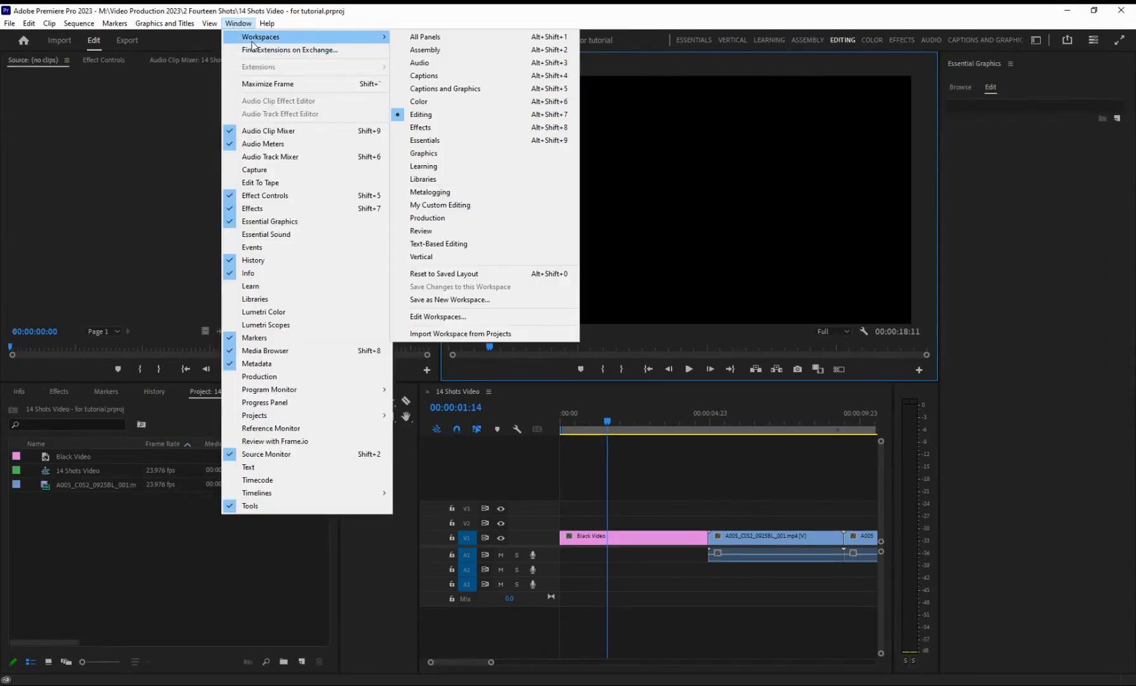
click(444, 114)
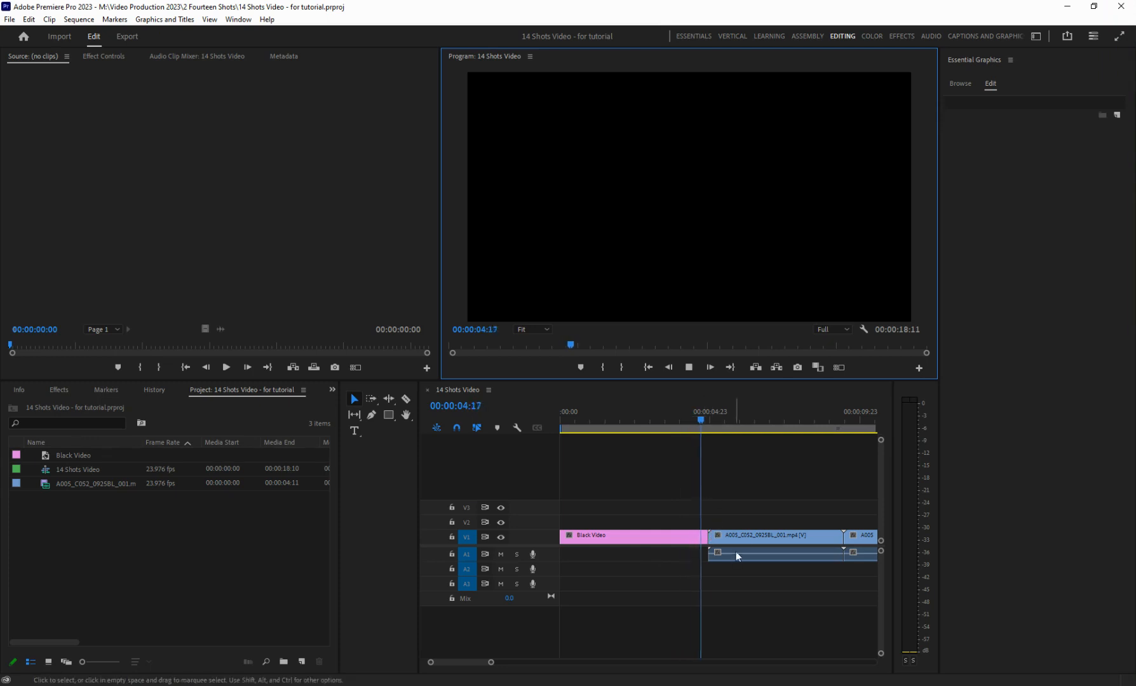
- Preview the opening of the 14 Shots Video sequence and return the playhead to 00:00:00:00
click(689, 368)
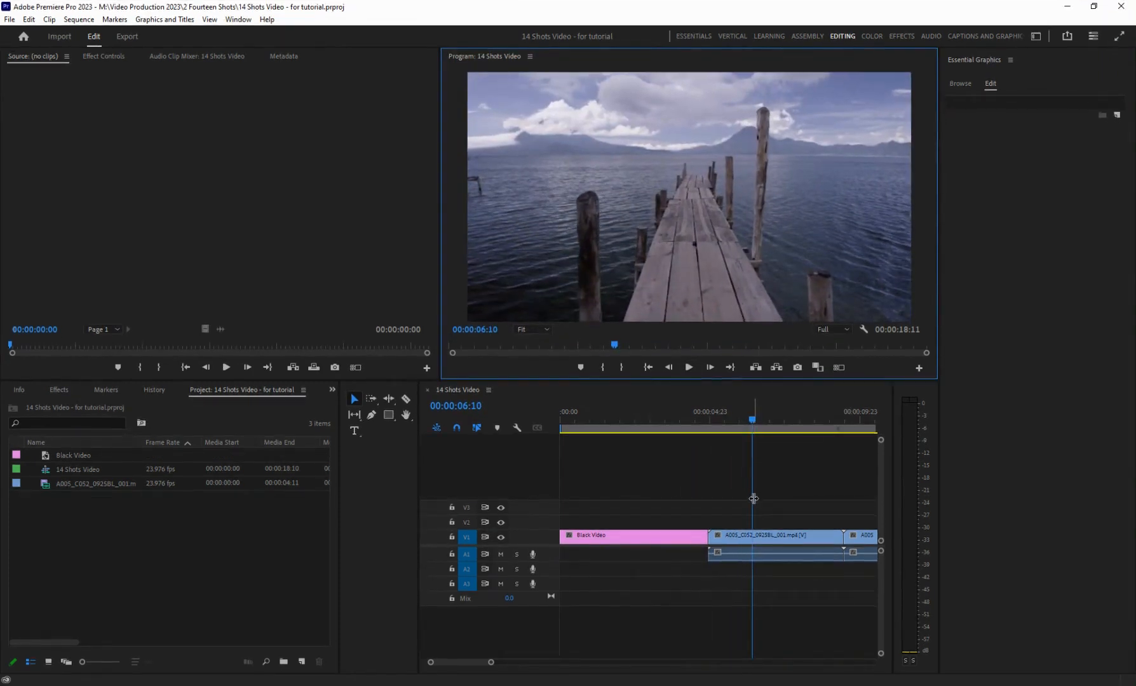
drag(753, 499, 639, 501)
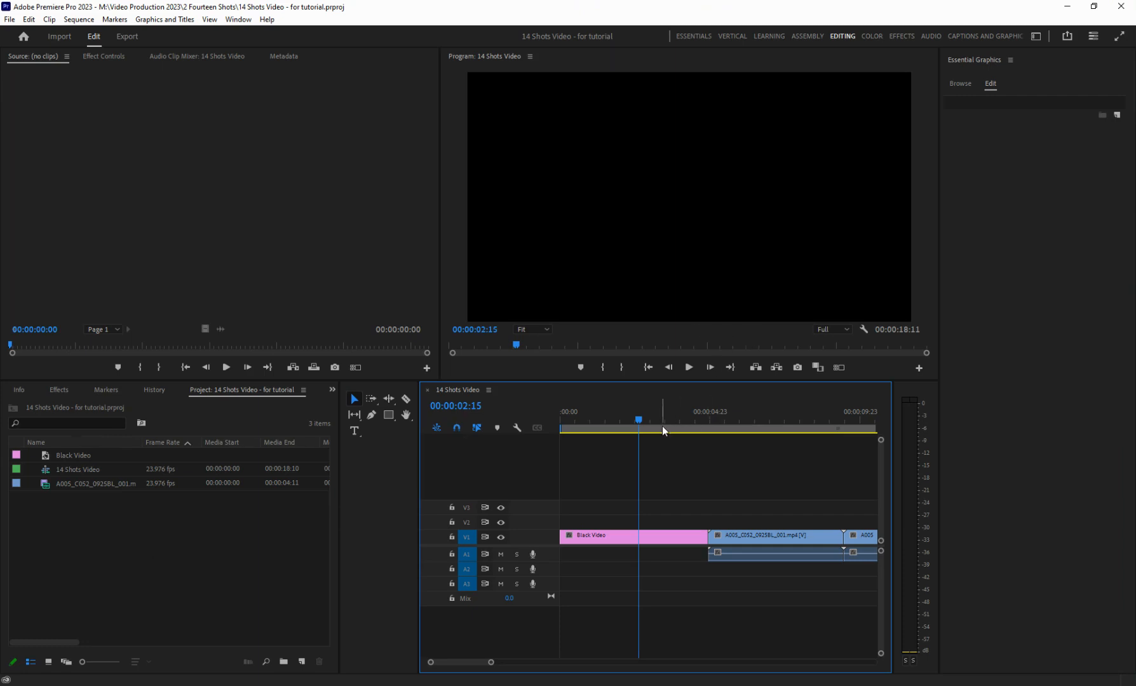
drag(640, 440, 562, 440)
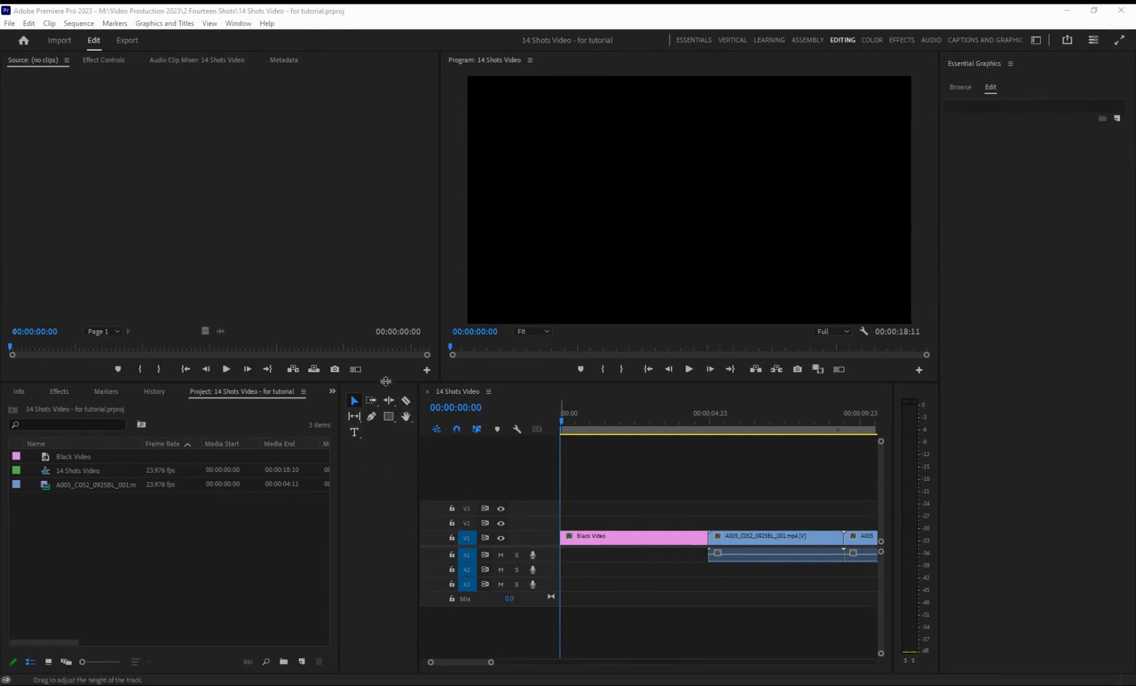
- Resize the workspace panels to make the Source and Program monitors taller and the timeline wider
drag(419, 441, 348, 534)
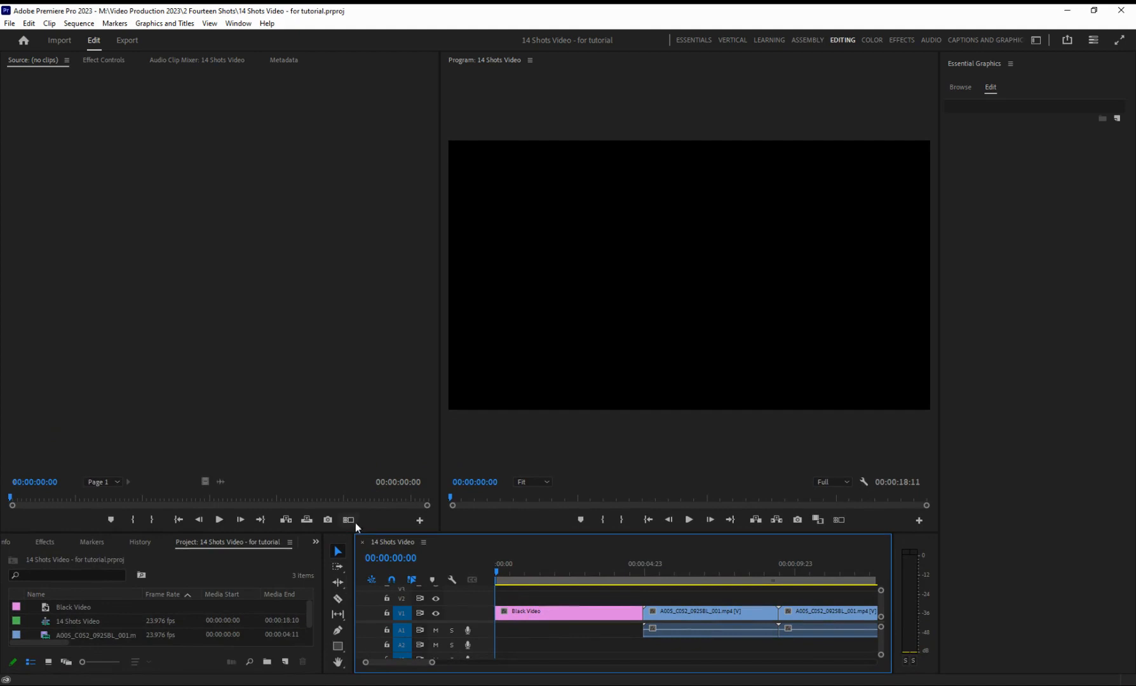
drag(360, 533, 356, 438)
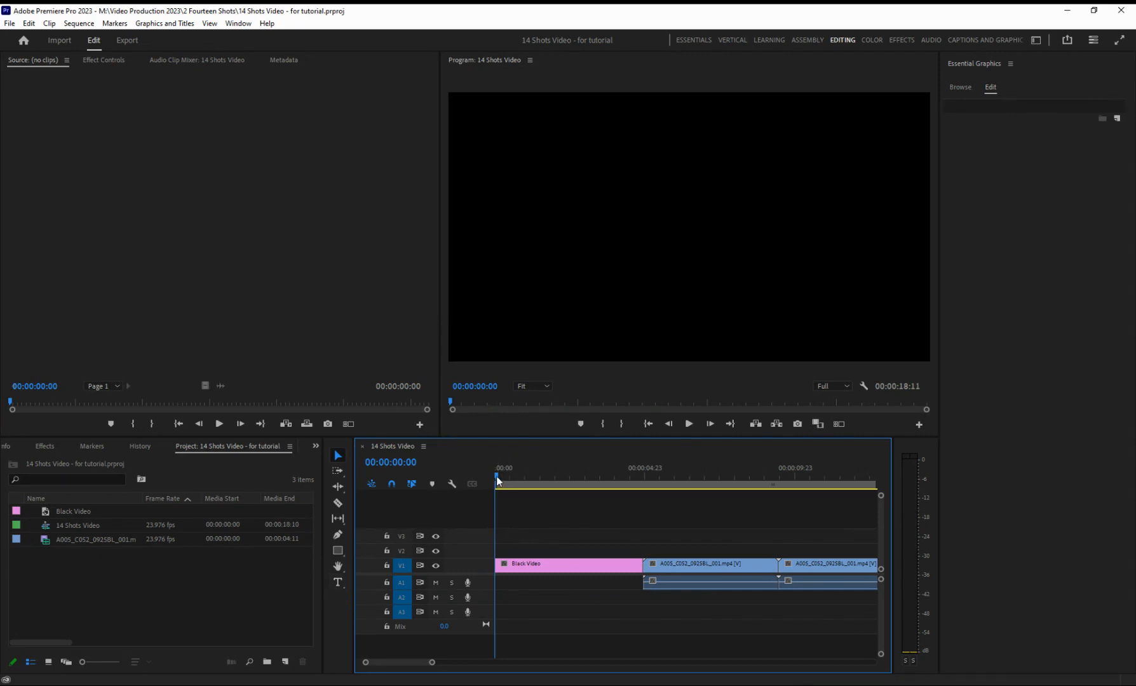
- Add a text graphic reading "14 Shots" in the upper part of the frame, starting at 00:00:01:00 over the black video
drag(496, 476, 521, 476)
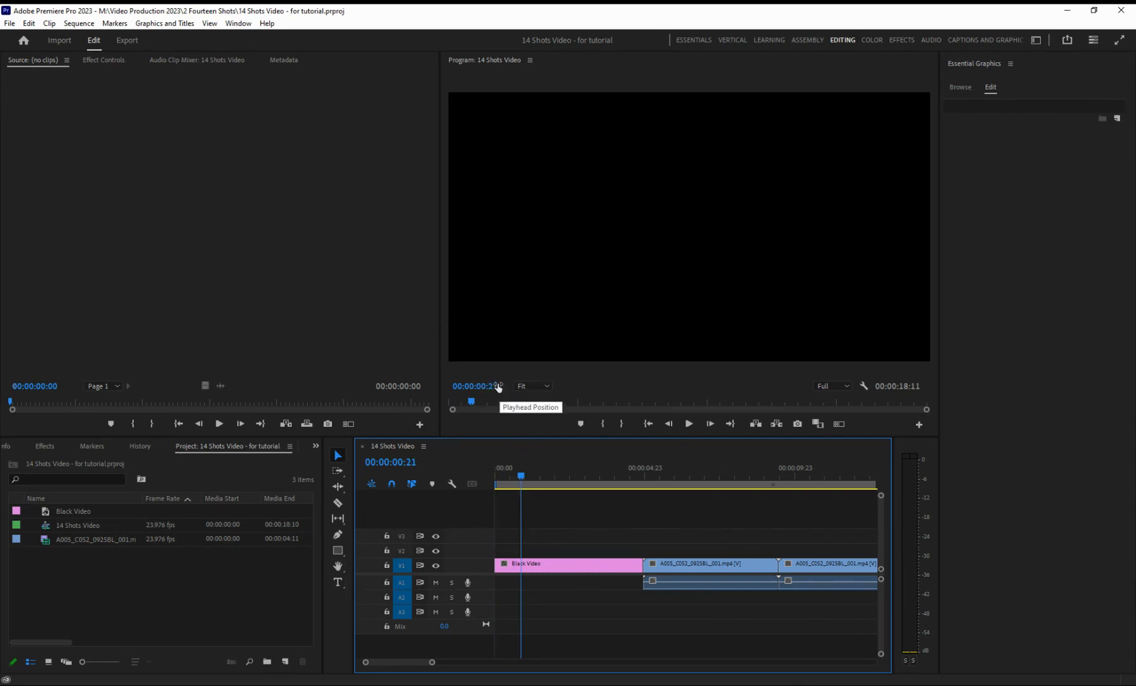
drag(521, 475, 525, 475)
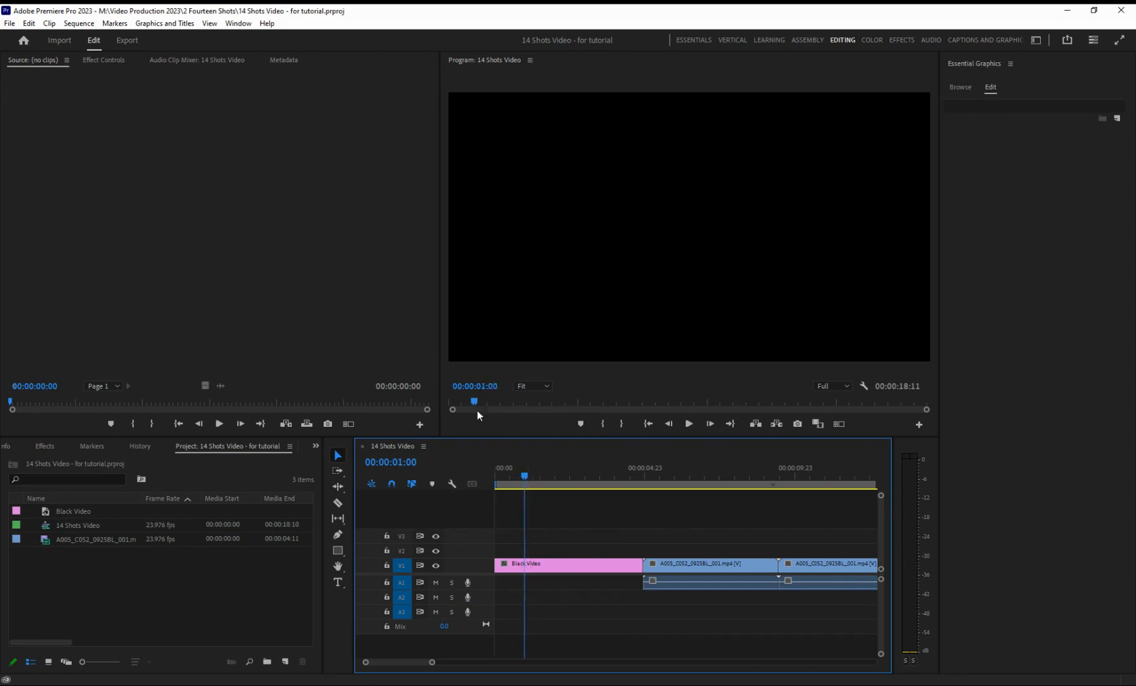
click(338, 583)
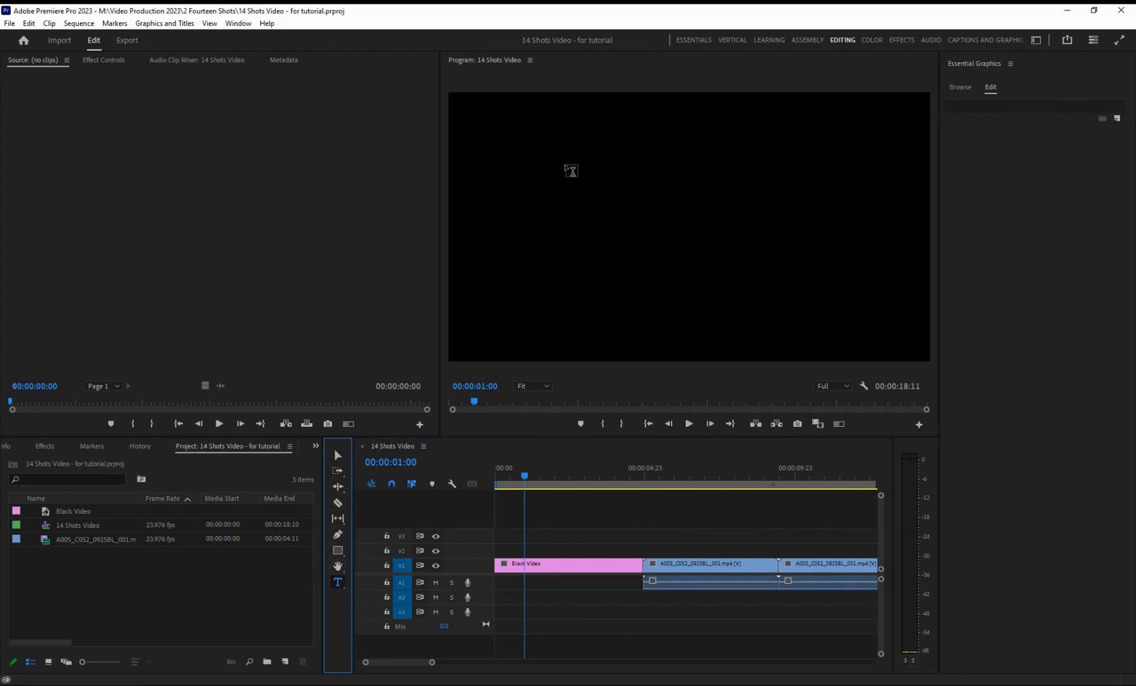
click(559, 181)
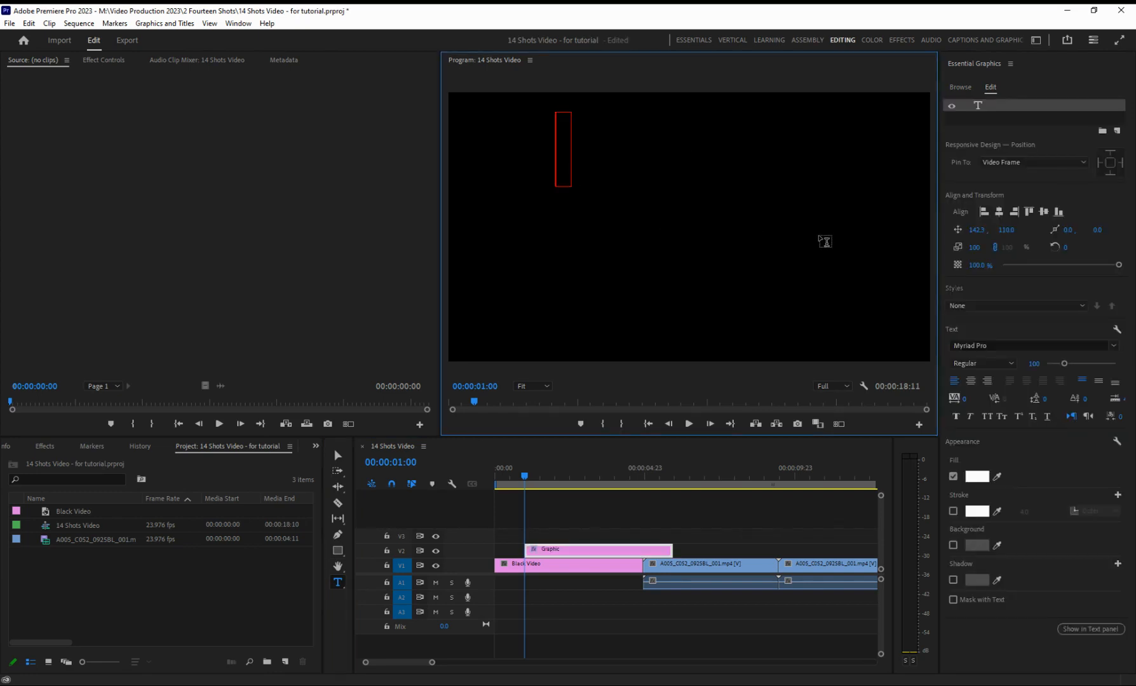
text(14)
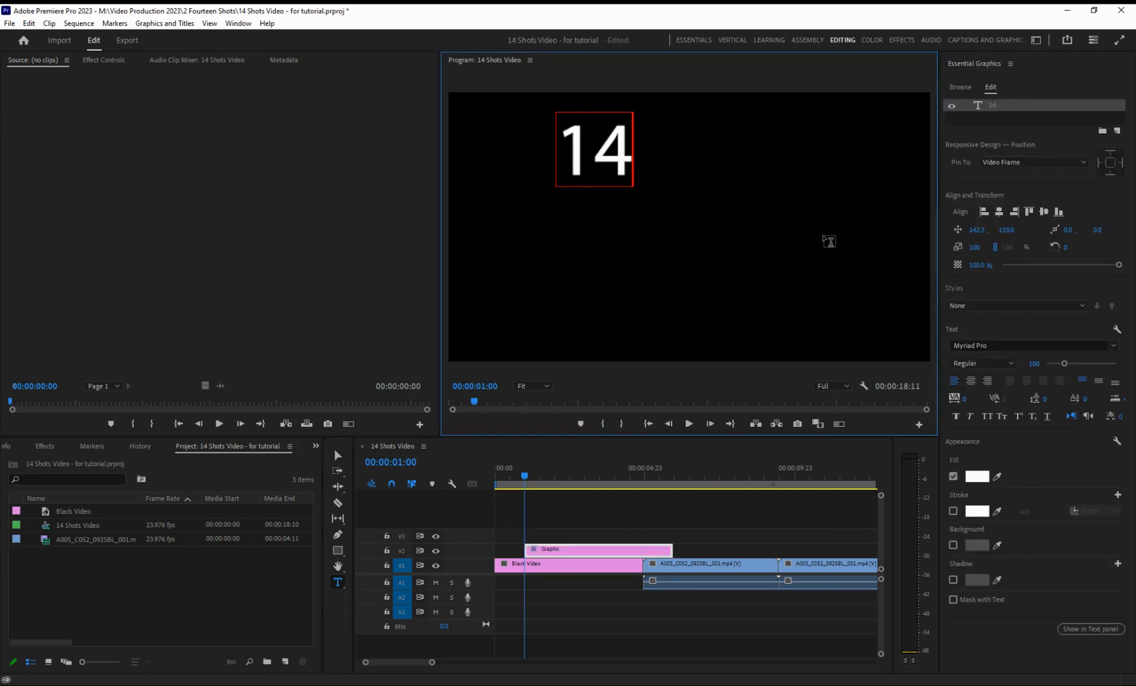
text( S)
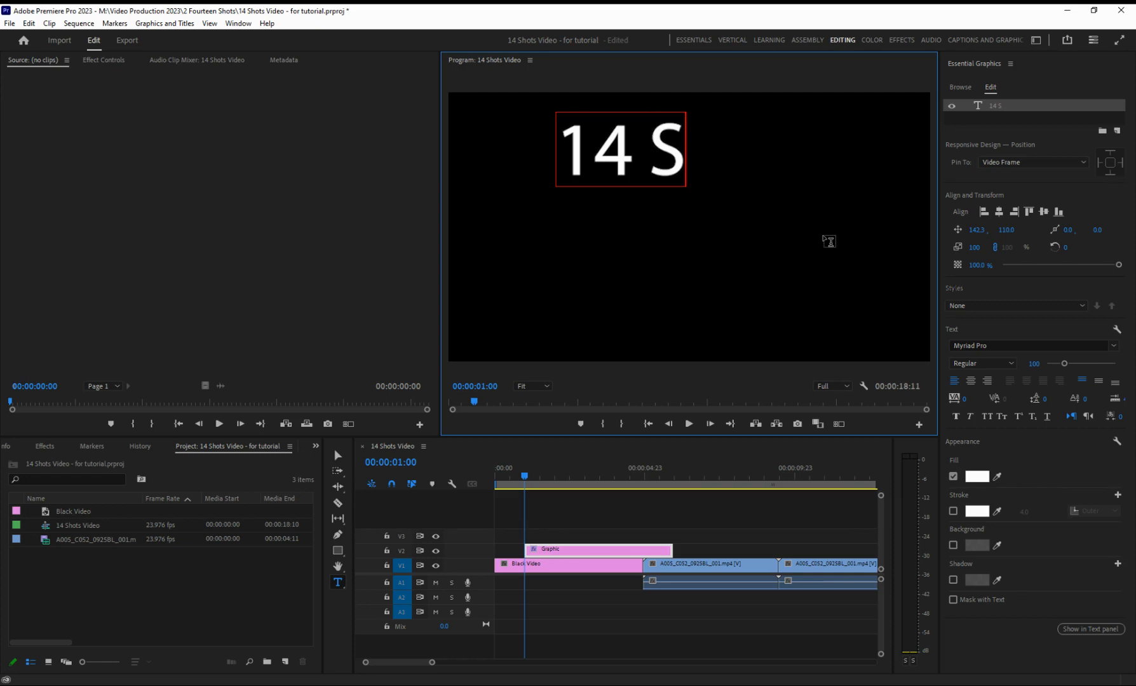
text(hot)
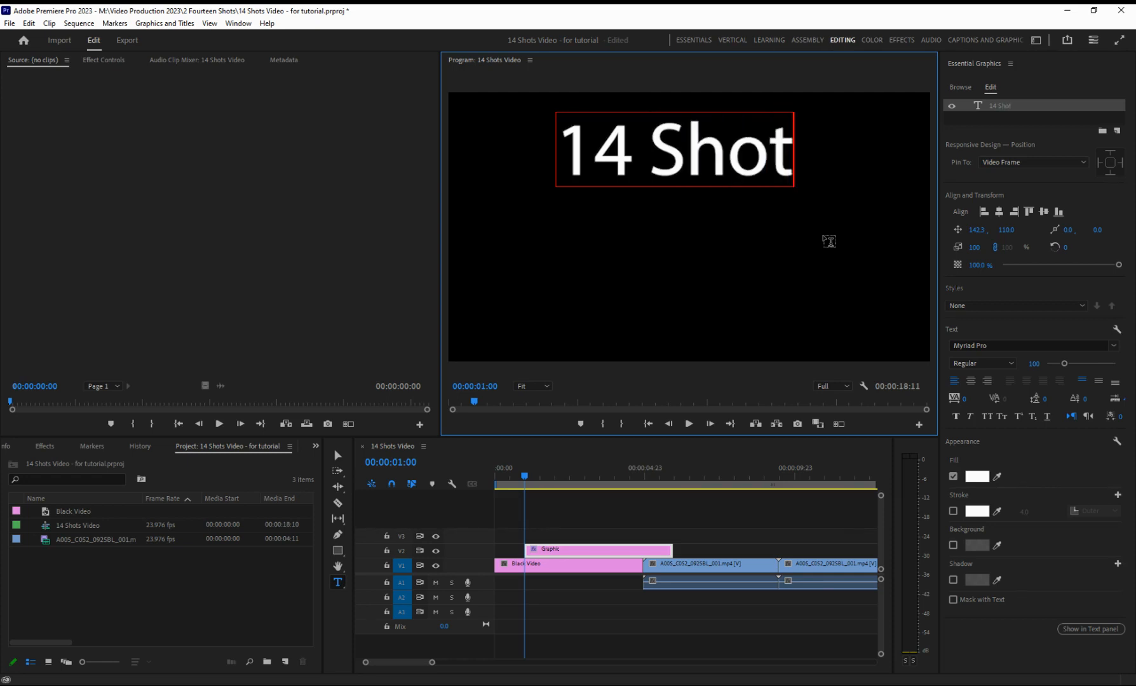
text(s)
key(Return)
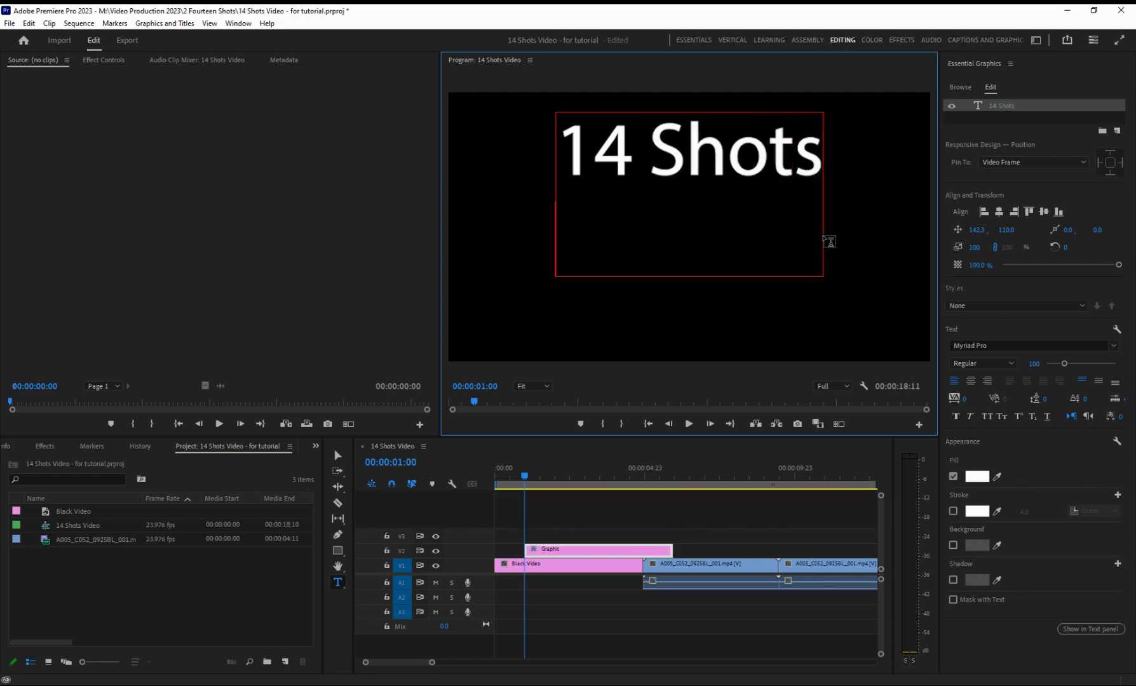
text(Nby)
key(BackSpace)
key(BackSpace)
key(BackSpace)
text(By)
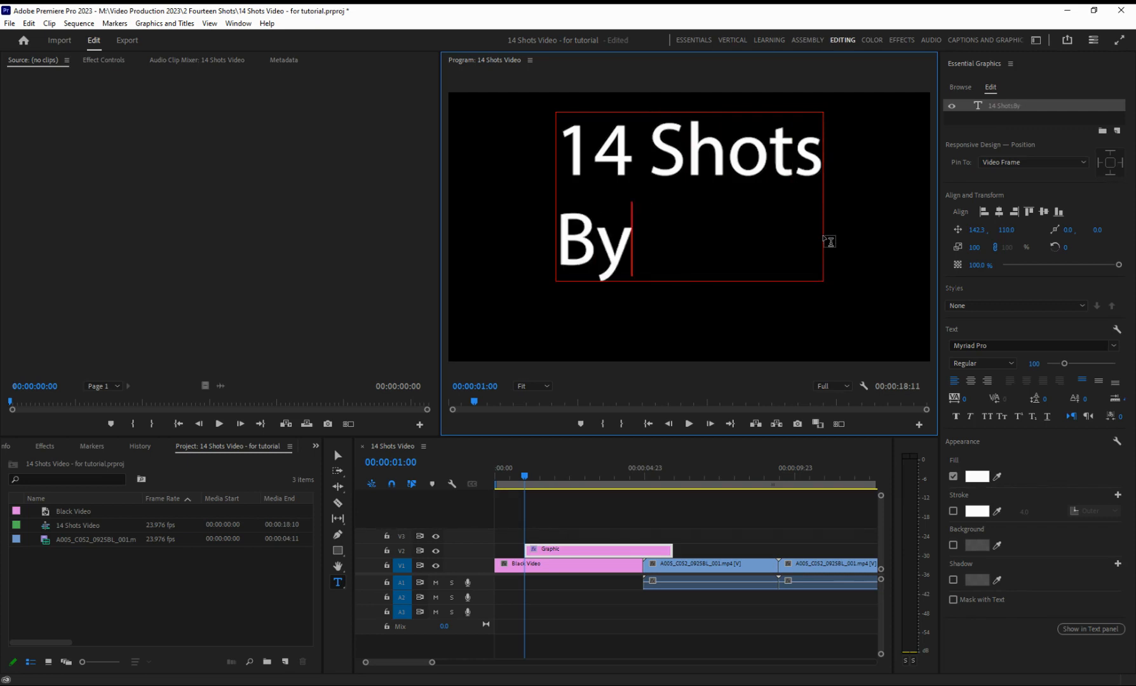
key(BackSpace)
key(BackSpace)
key(BackSpace)
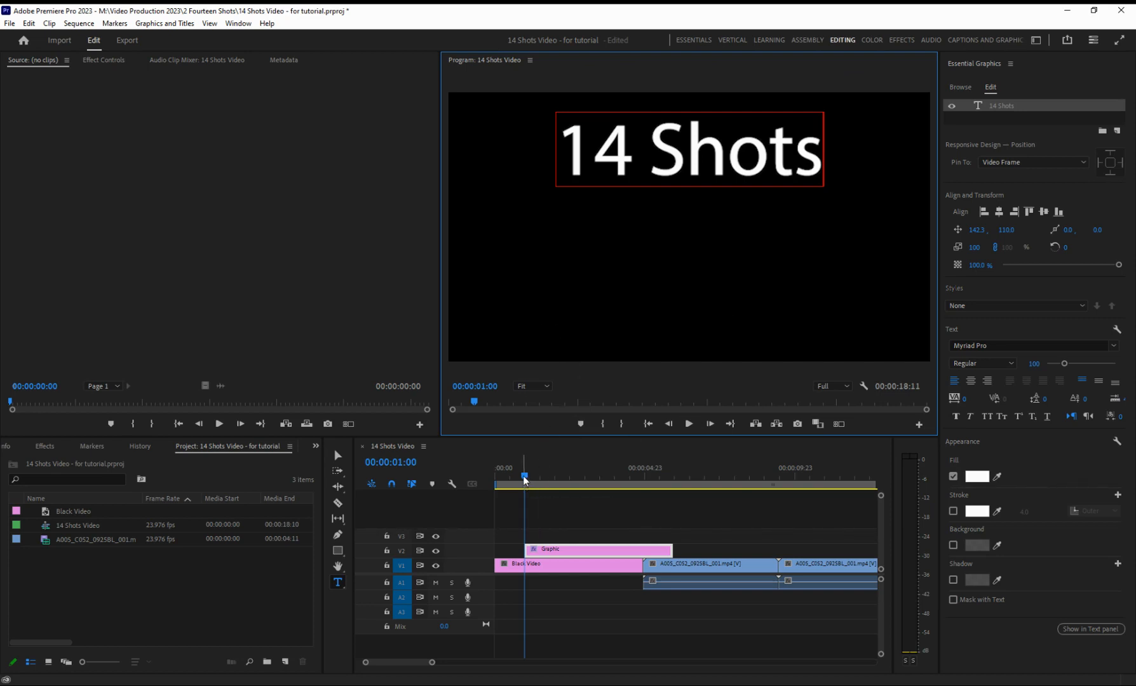
- Add a second text layer below "14 Shots" at 00:00:02:02, reading "By Mr" followed by the creator's surname
drag(525, 481, 551, 478)
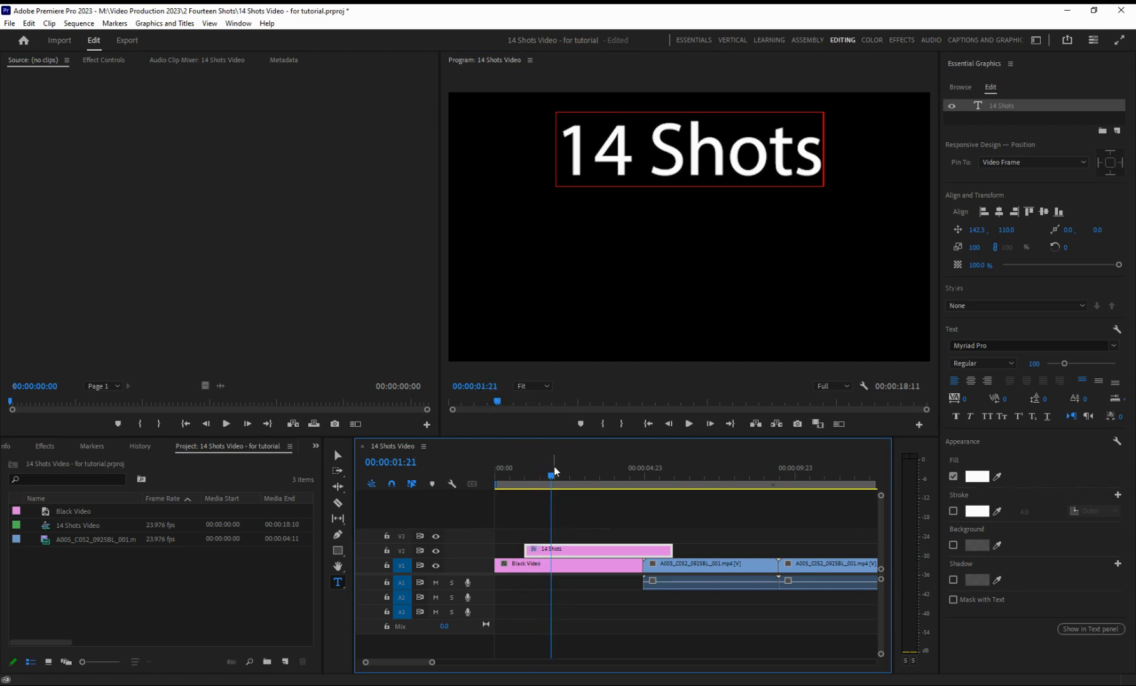
mouse_move(552, 478)
mouse_down()
mouse_move(571, 482)
mouse_move(559, 487)
mouse_up()
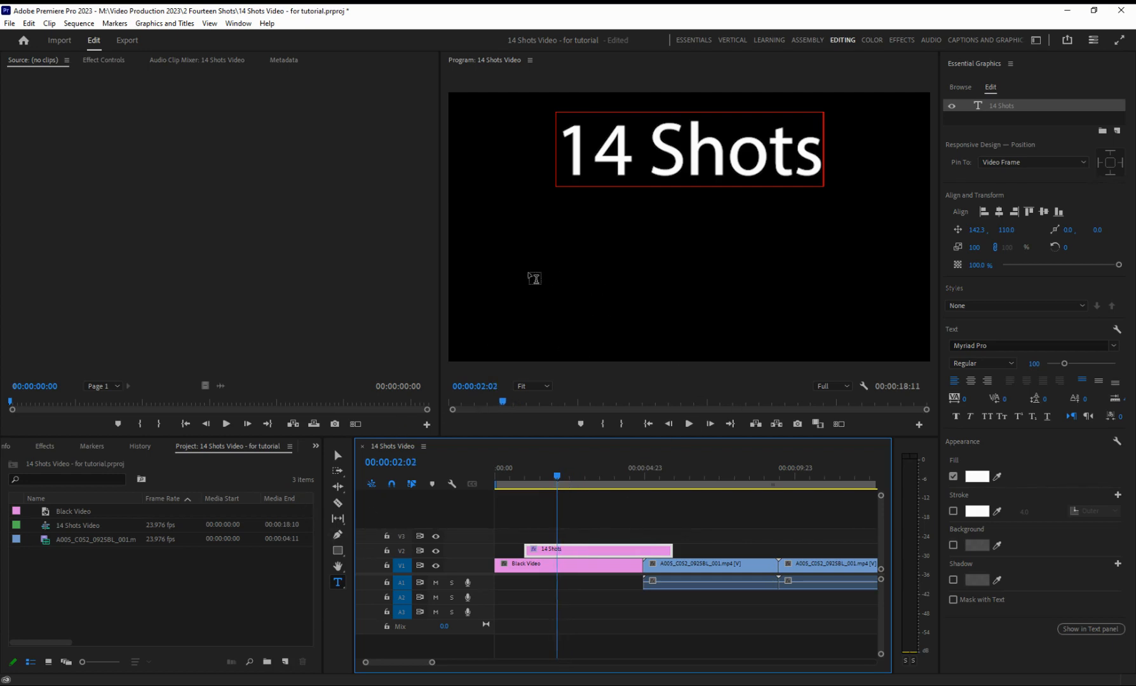
click(665, 349)
click(609, 261)
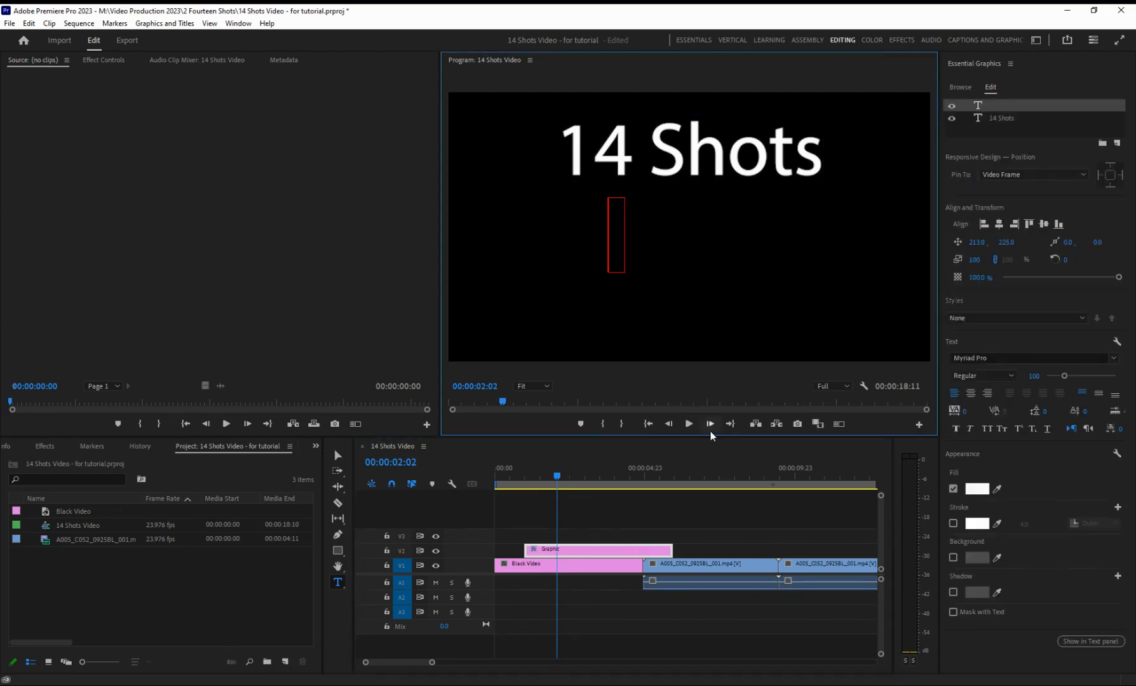
text(By)
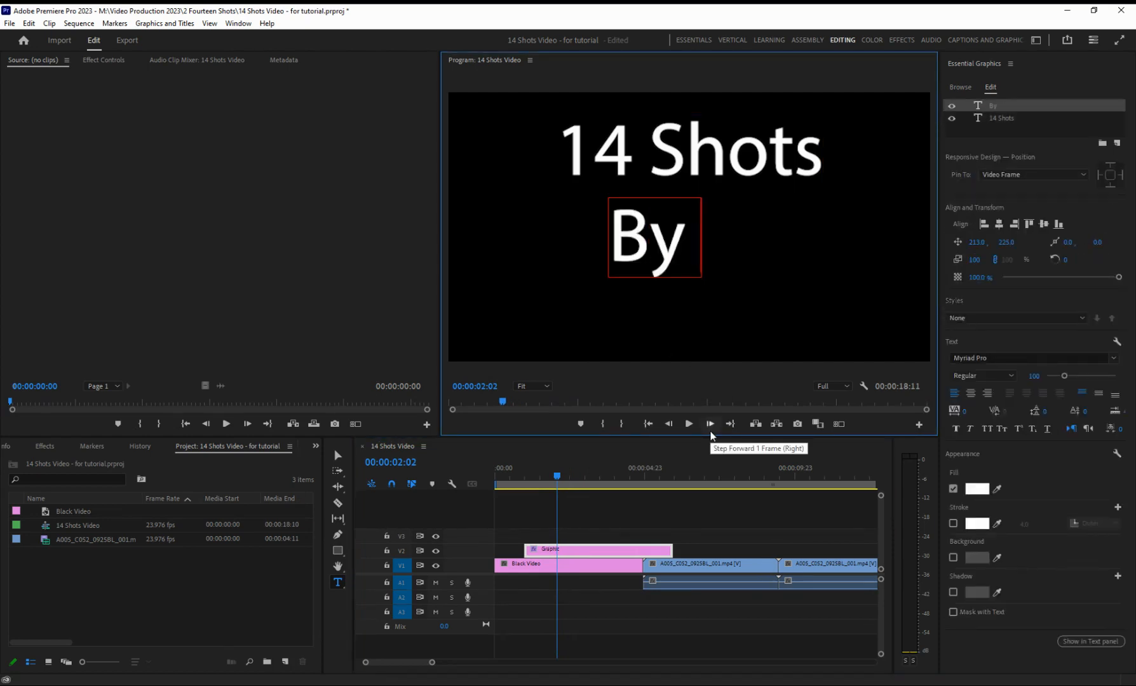
text( Mr)
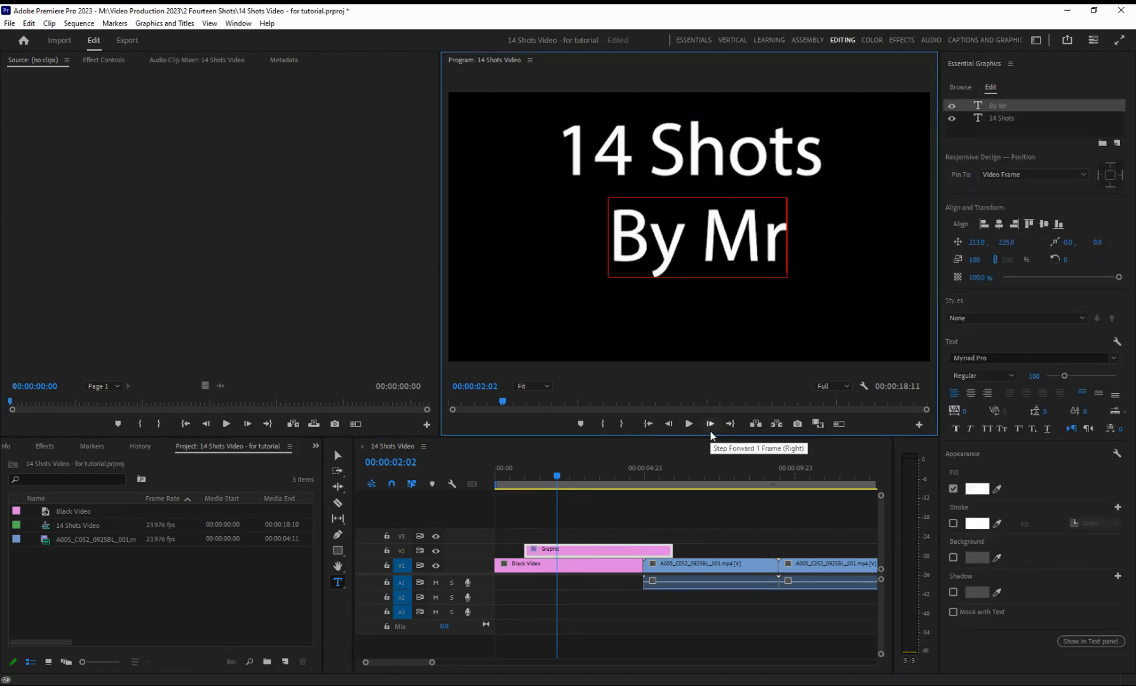
text( Kno)
key(BackSpace)
key(BackSpace)
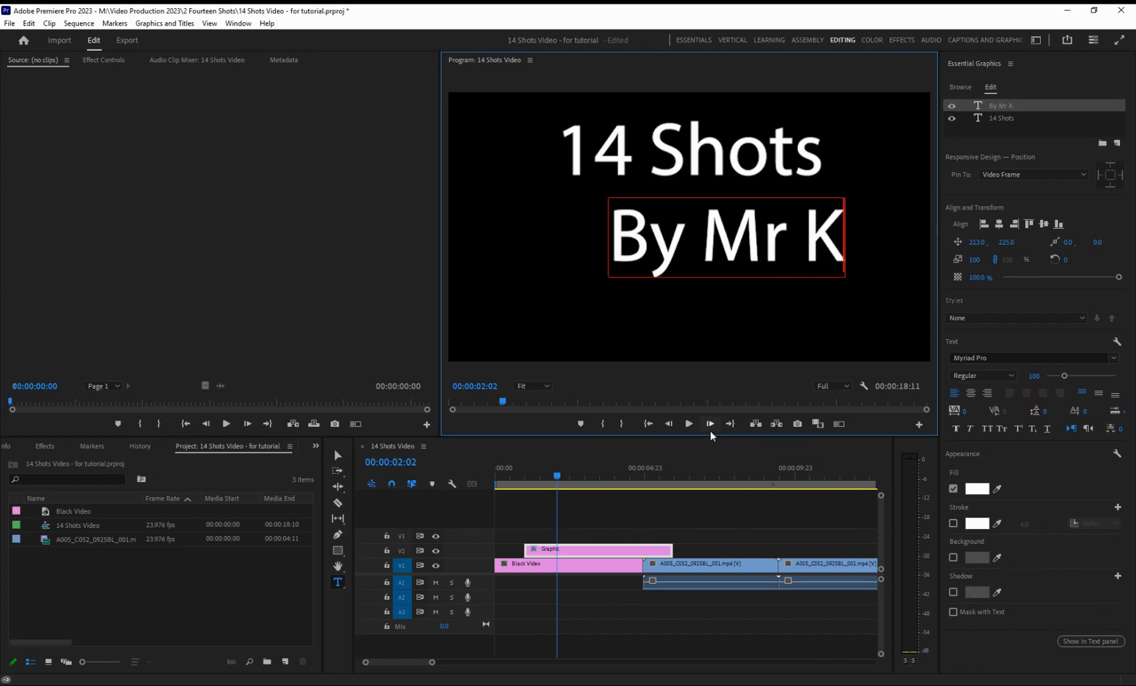
text(onwinski)
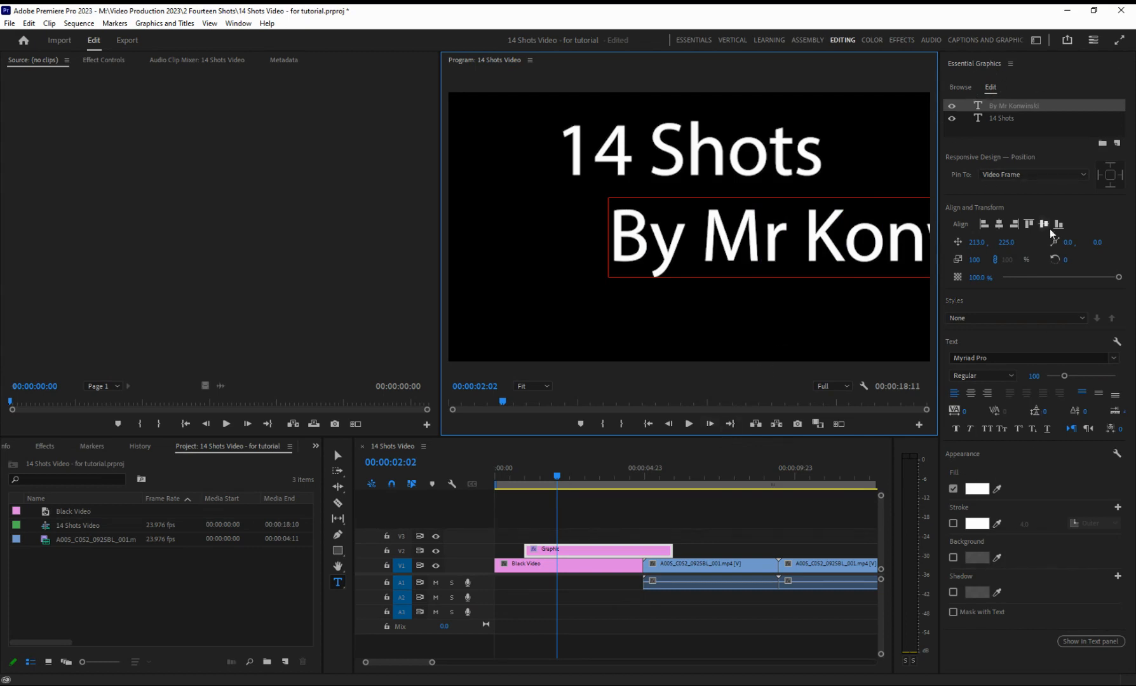
- Close the Essential Graphics panel and bring it back into the workspace
click(1011, 66)
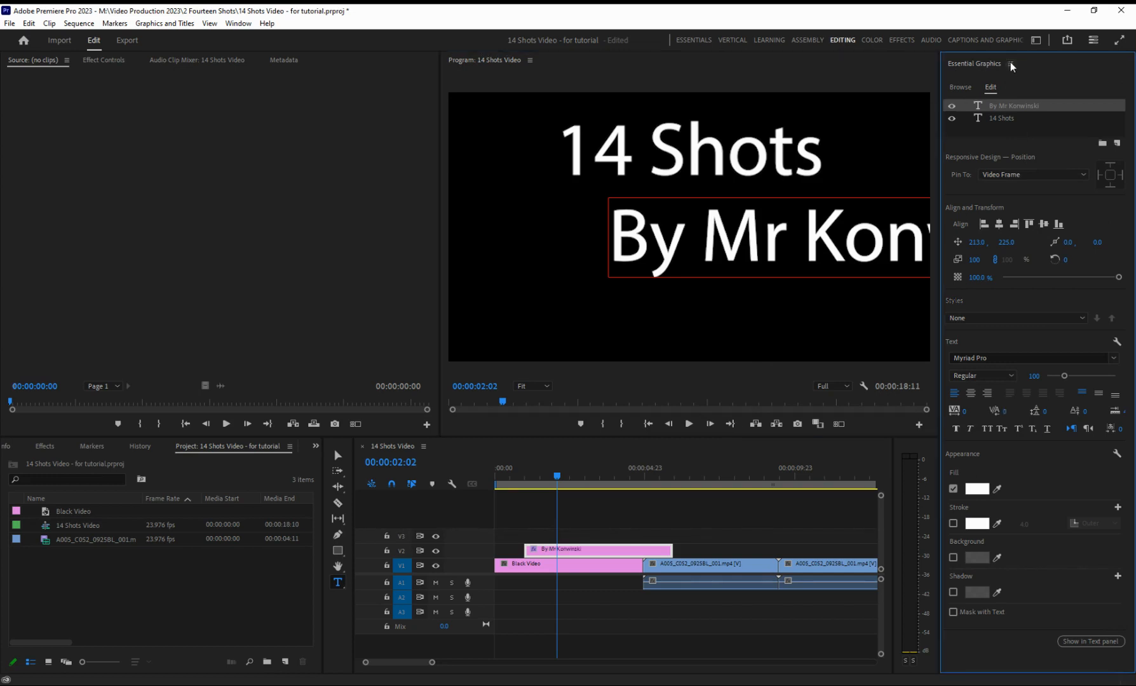
key(ctrl+w)
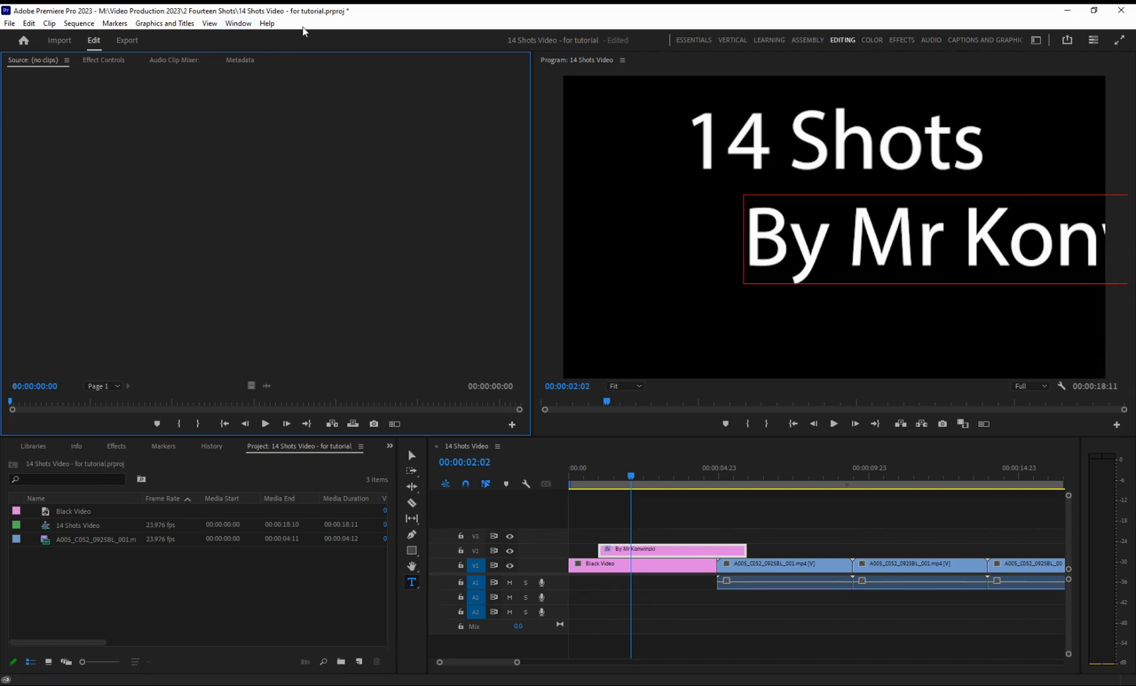
click(238, 24)
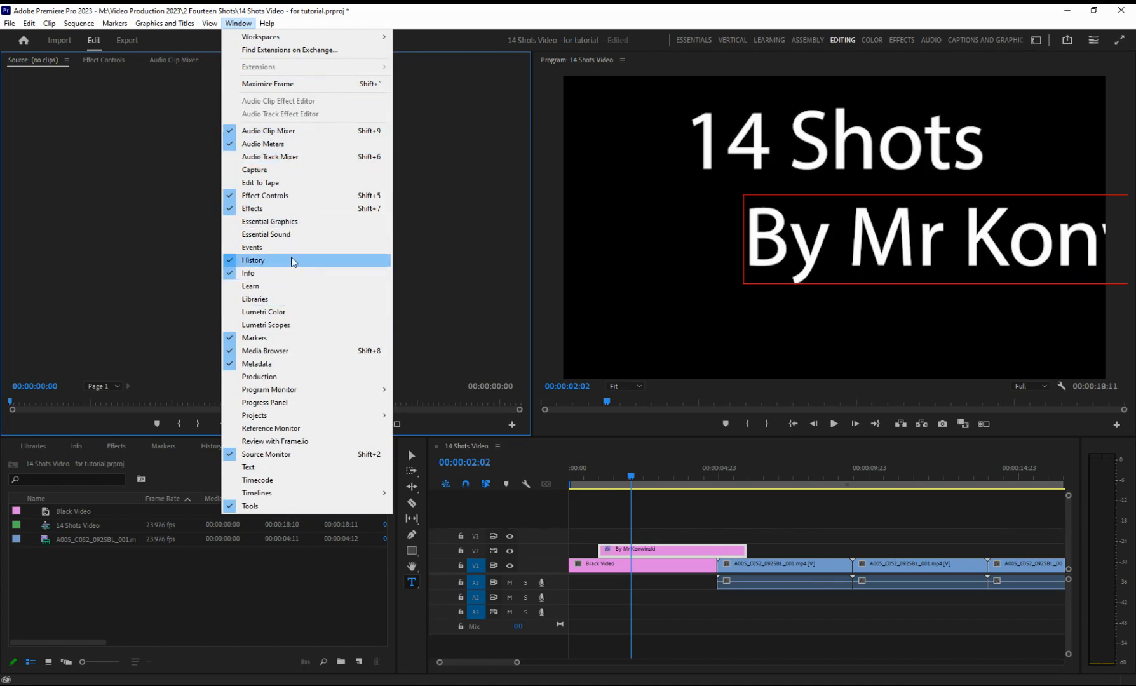
click(272, 223)
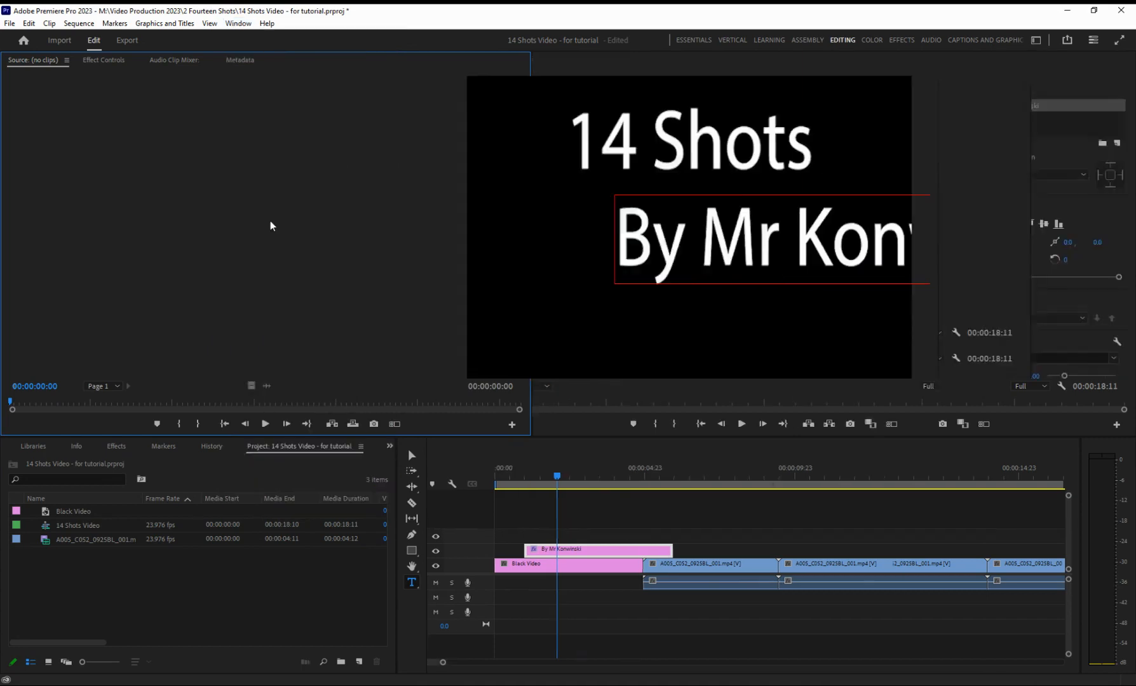
click(239, 23)
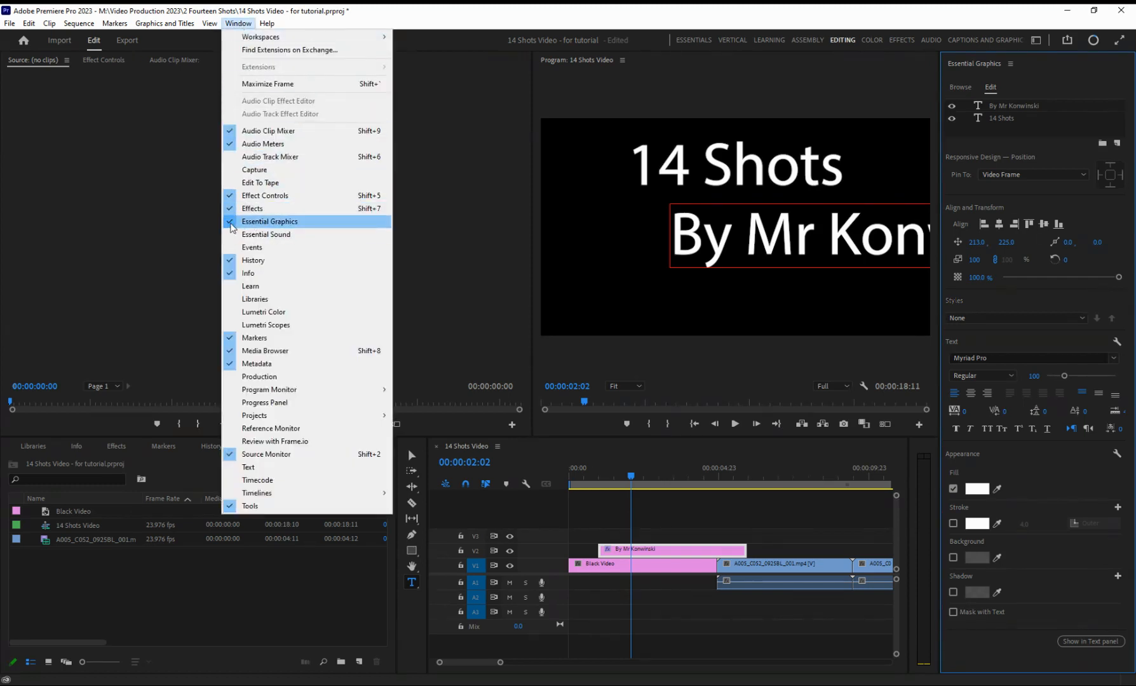
click(231, 228)
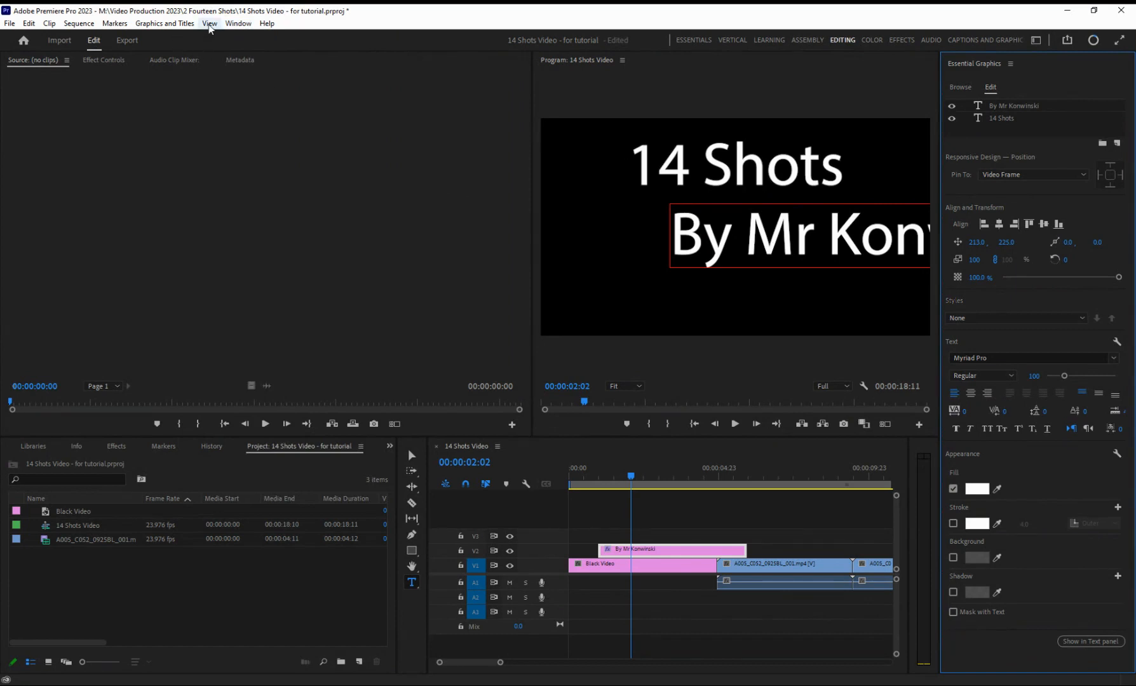
click(238, 23)
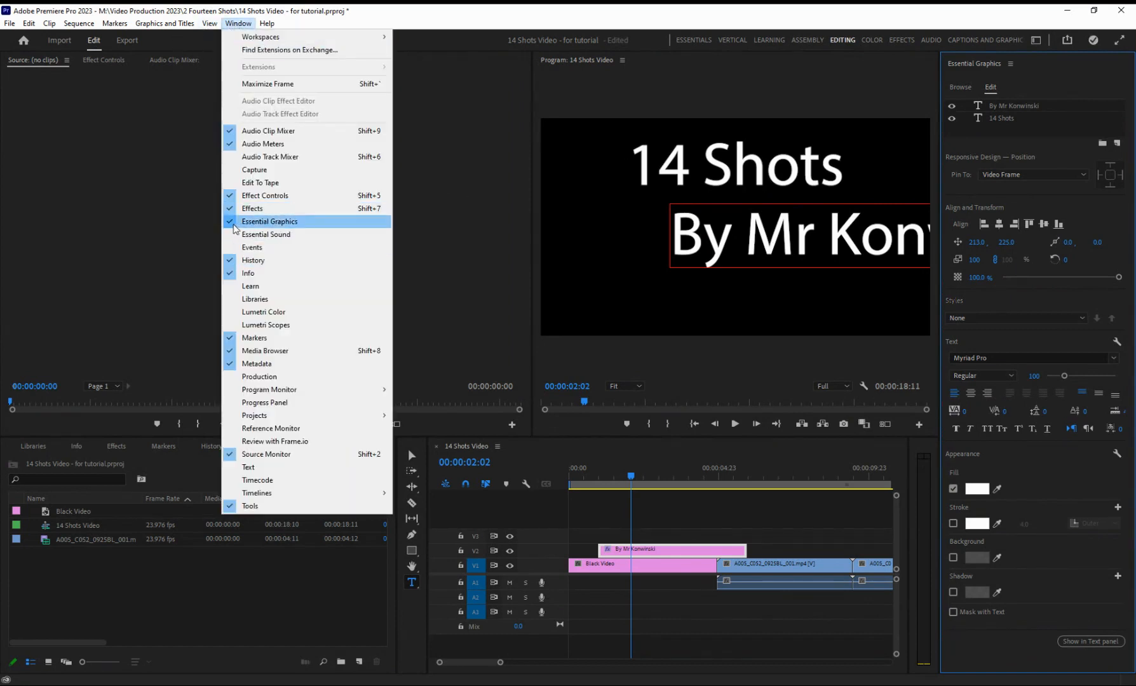
click(236, 230)
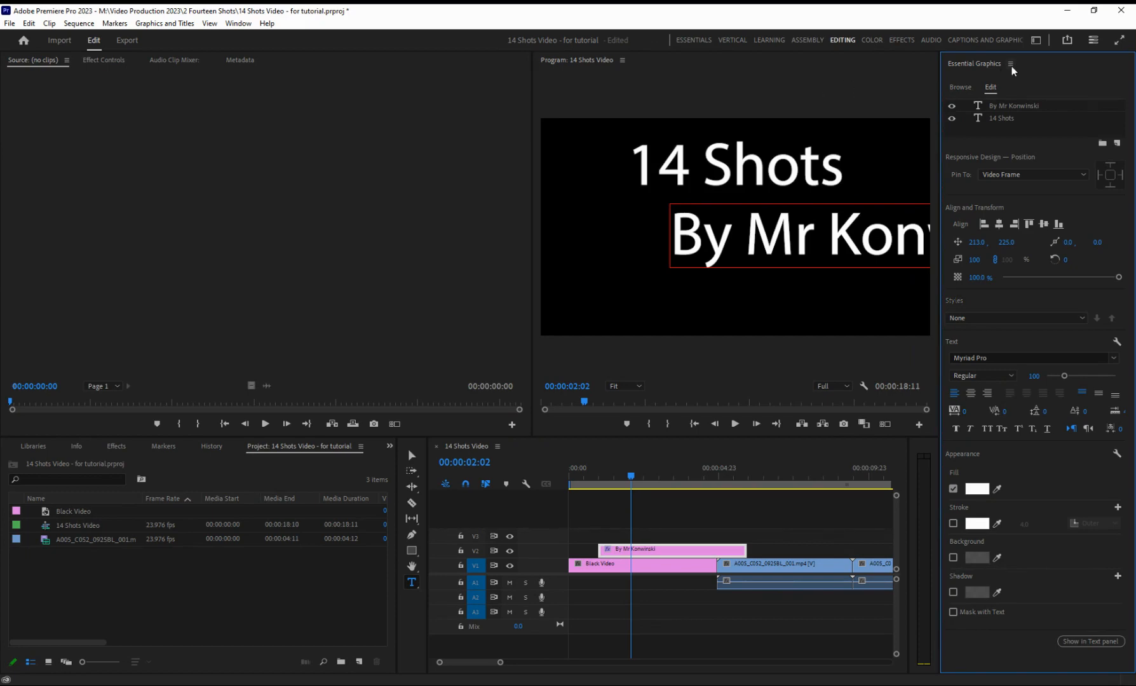
- Undock the Essential Graphics panel as a floating window and place it over the Program monitor's outer side
click(932, 81)
drag(994, 43, 1131, 8)
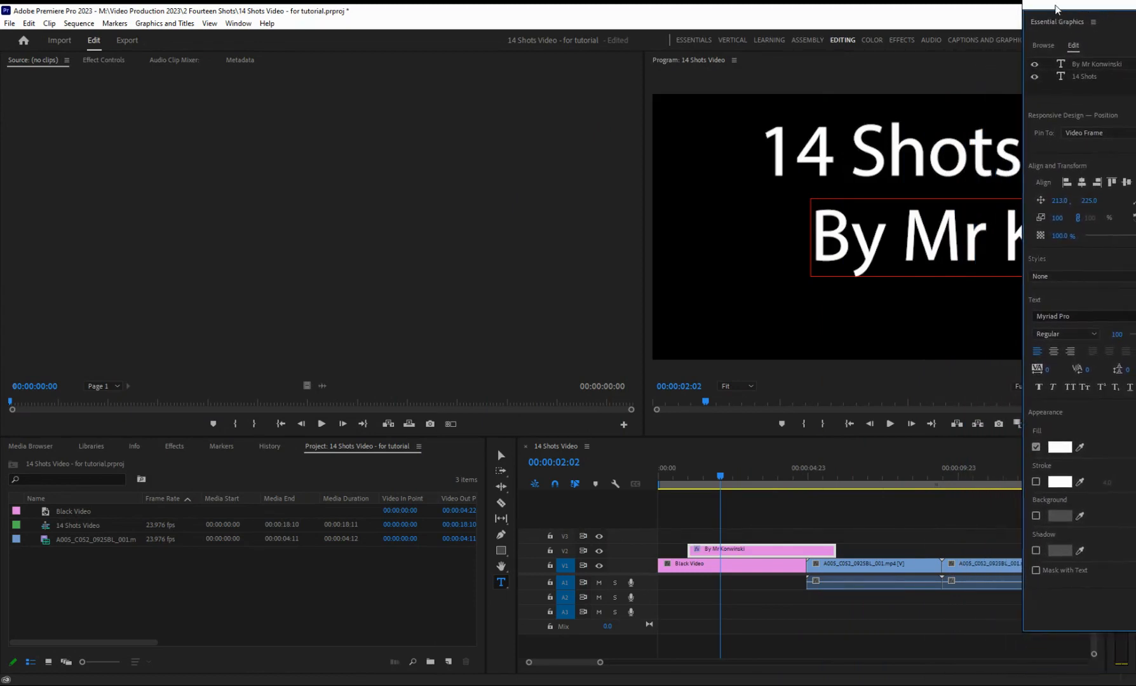
drag(1055, 5, 947, 44)
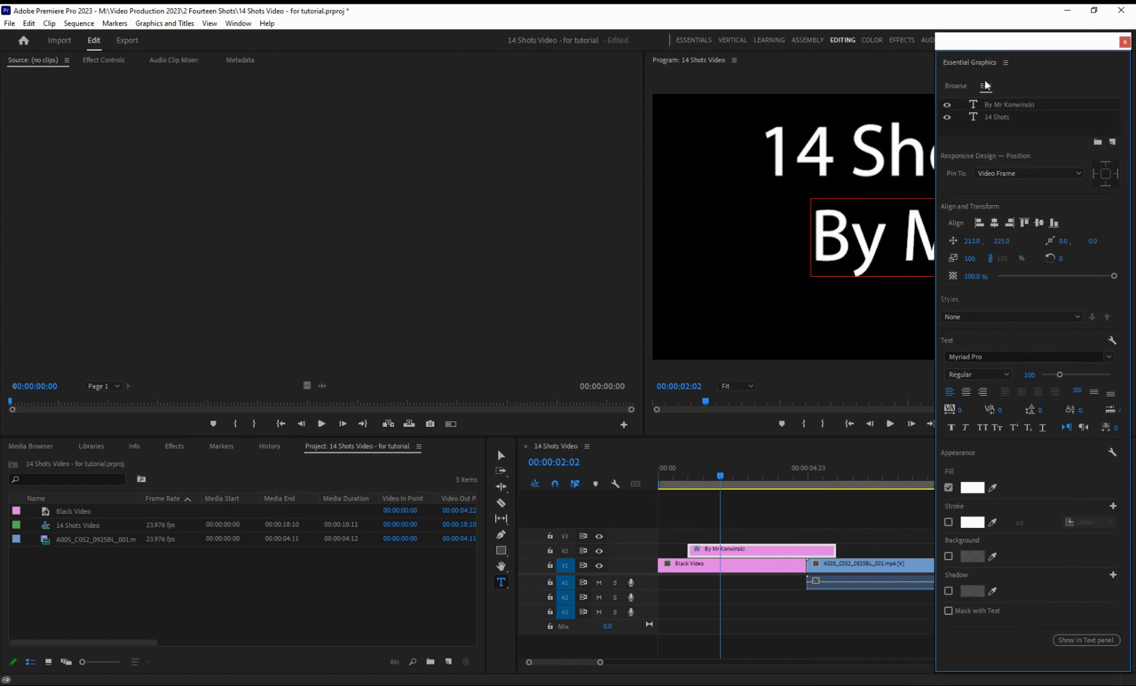
- Move the floating Essential Graphics panel over the Source monitor and check the properties of both text layers
drag(1032, 48, 202, 41)
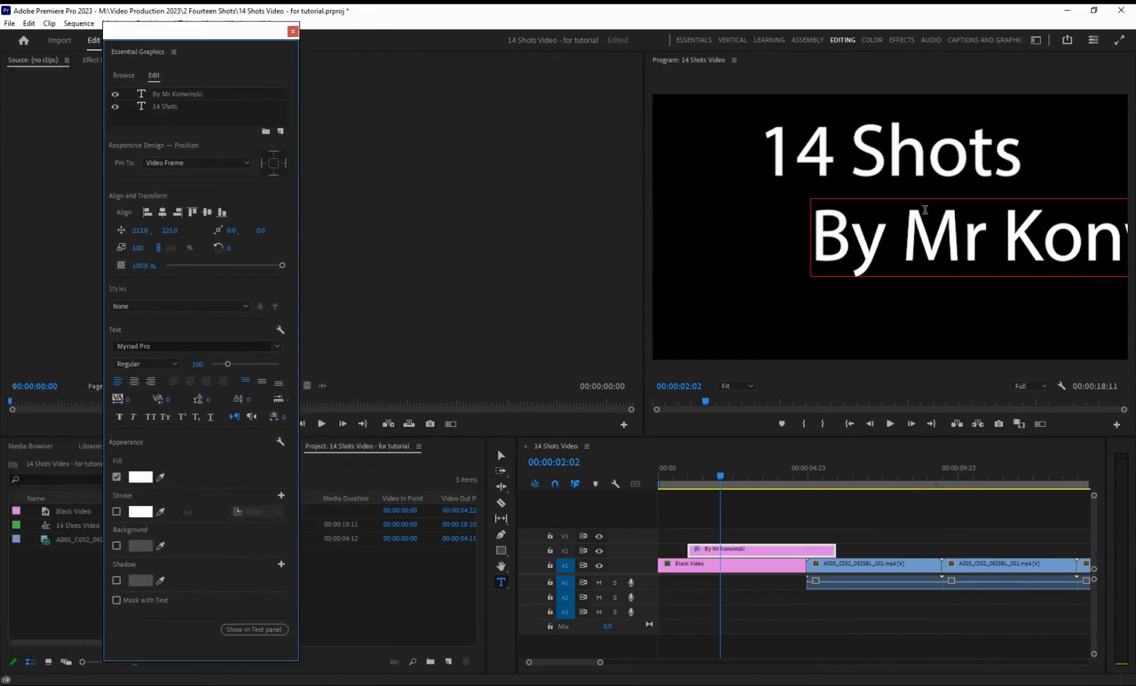
click(176, 94)
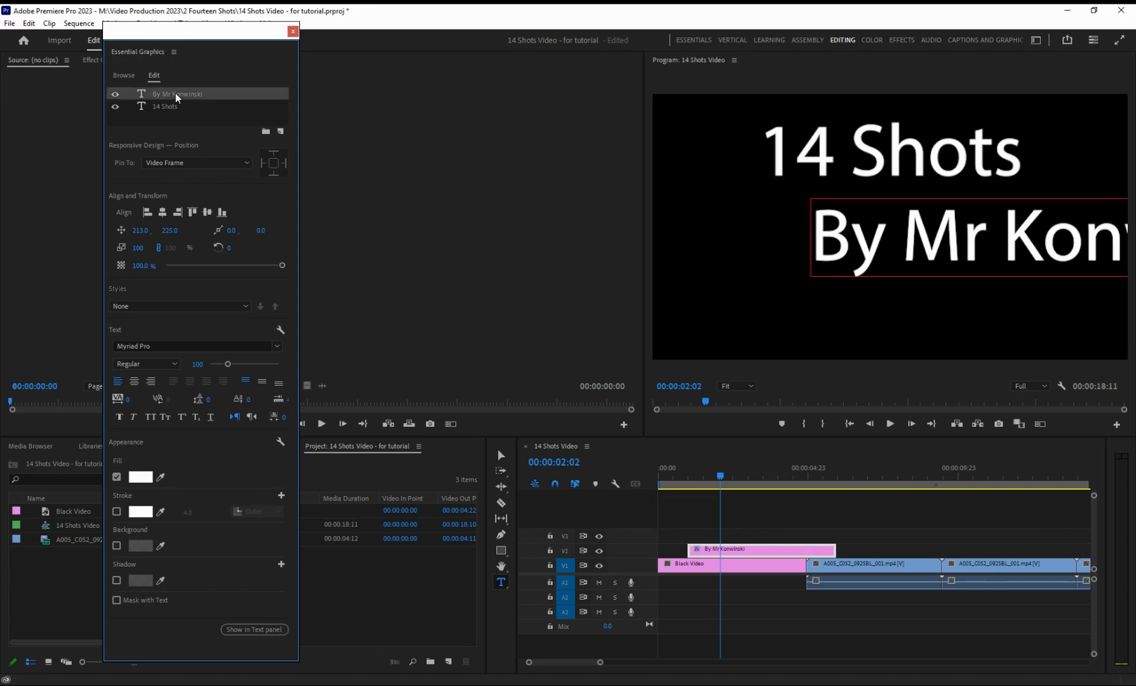
click(164, 107)
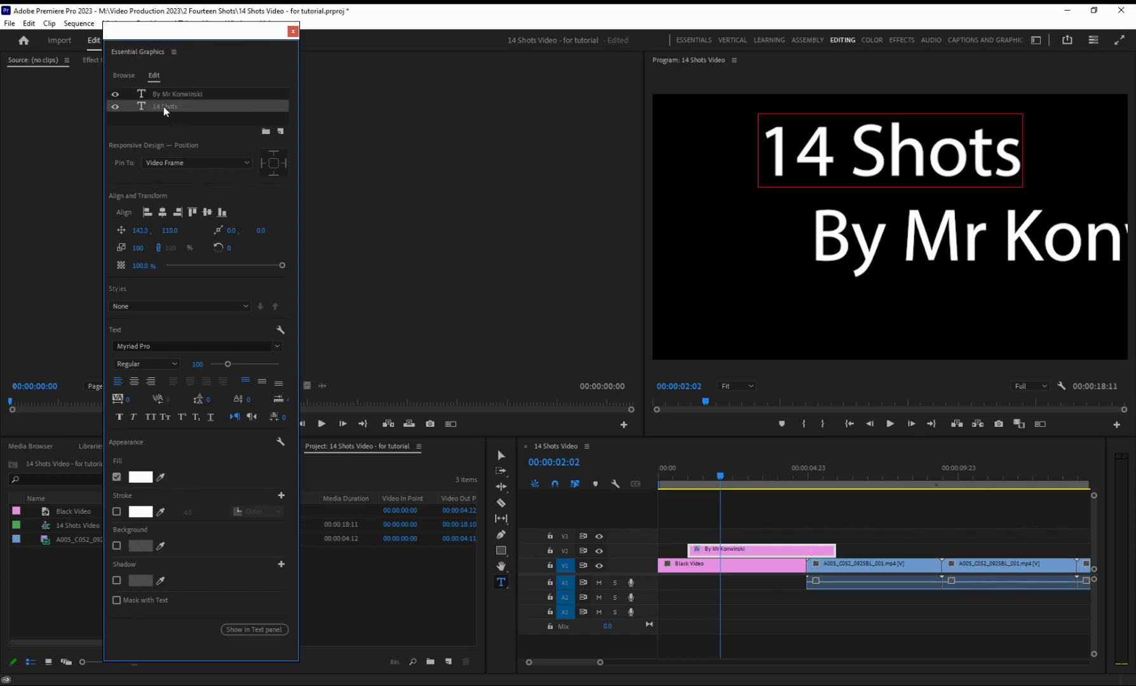
click(170, 95)
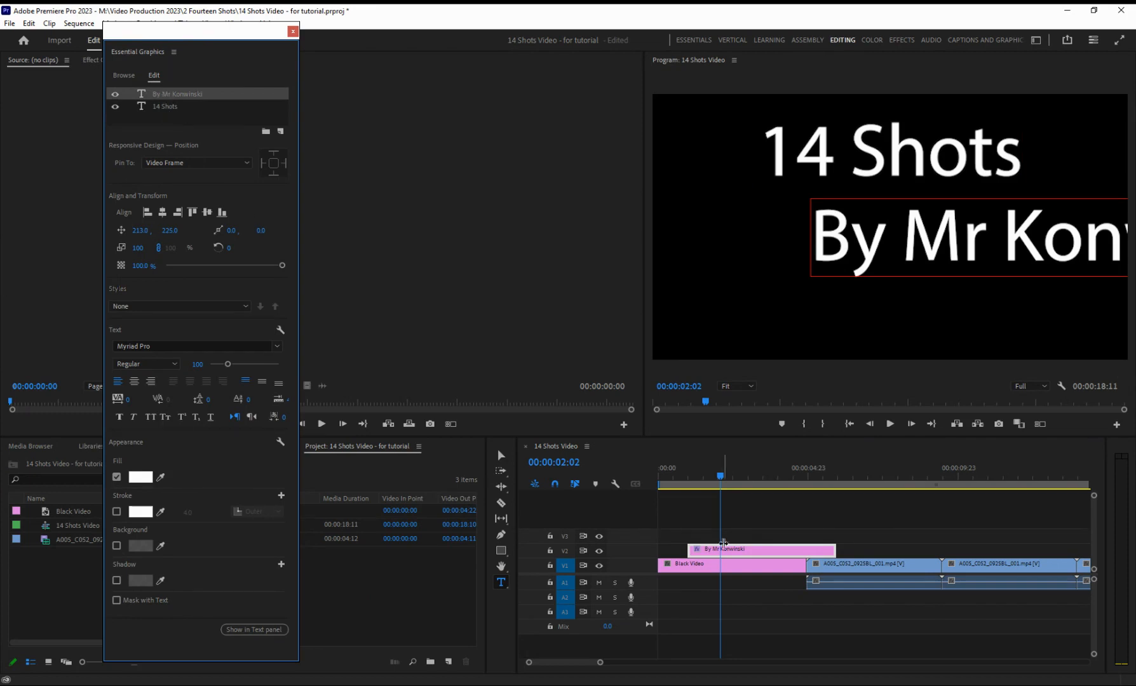
- Start an empty third text layer below the creator credit within the same graphic at 00:00:02:06
click(721, 478)
mouse_move(721, 477)
mouse_down()
mouse_move(662, 489)
mouse_move(730, 490)
mouse_up()
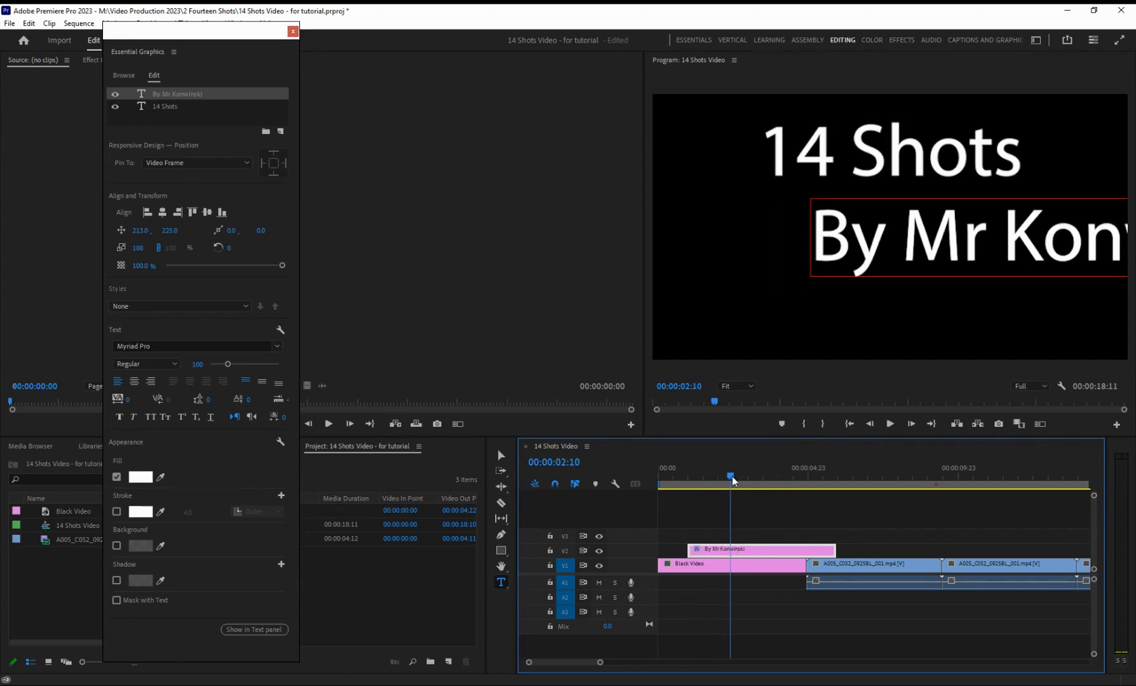
mouse_move(732, 481)
mouse_down()
mouse_move(676, 488)
mouse_move(754, 486)
mouse_move(717, 476)
mouse_move(728, 473)
mouse_up()
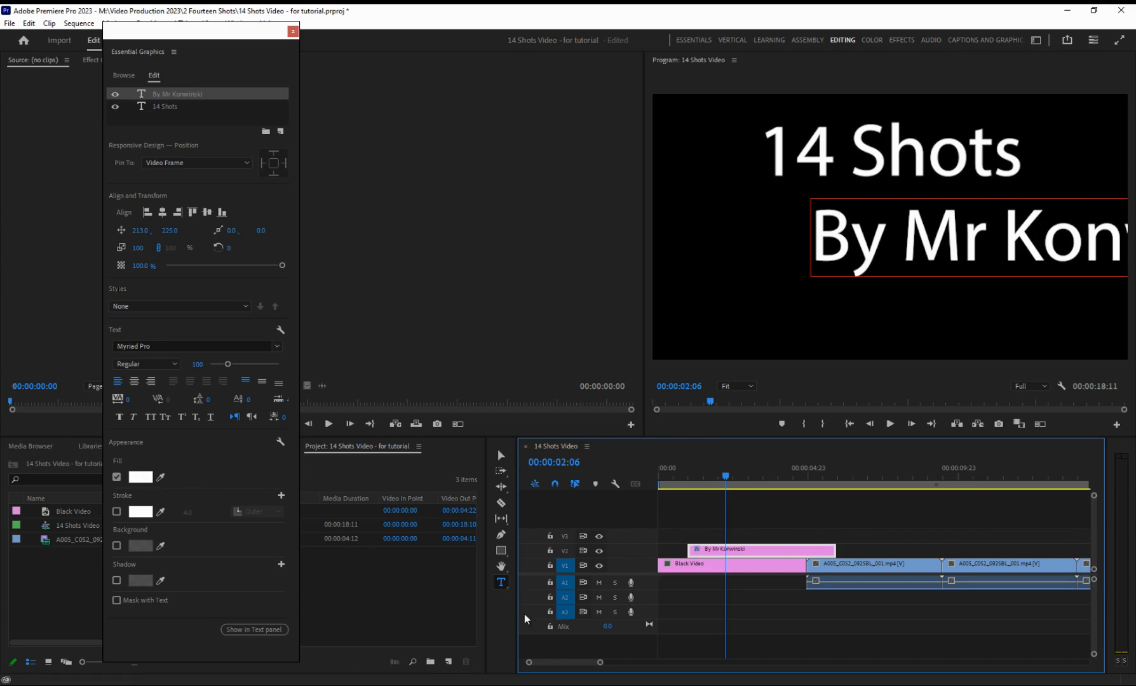
click(501, 583)
click(804, 329)
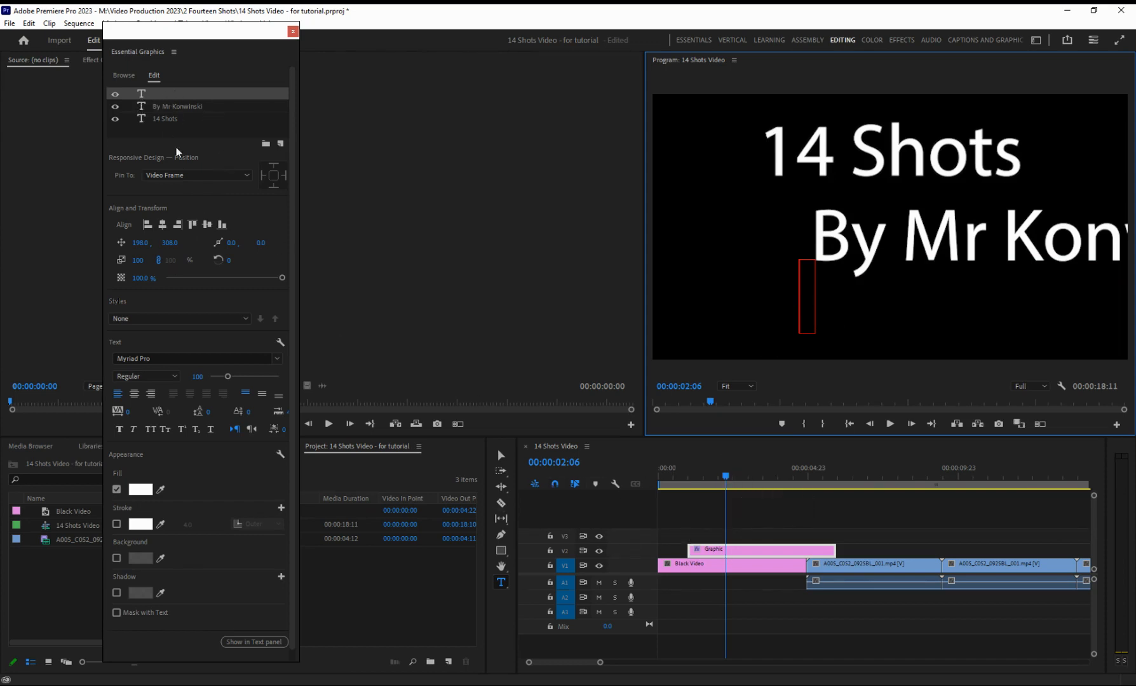
- Delete the creator credit layer and the empty text layer from the graphic, leaving only the "14 Shots" layer
click(170, 120)
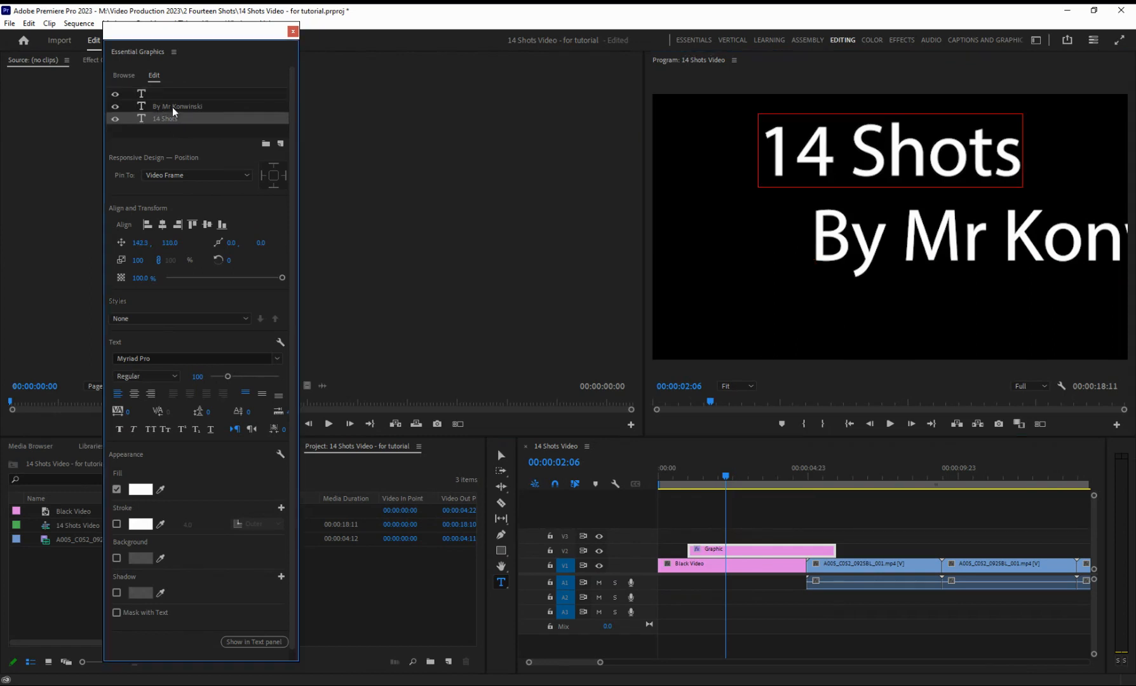
click(172, 106)
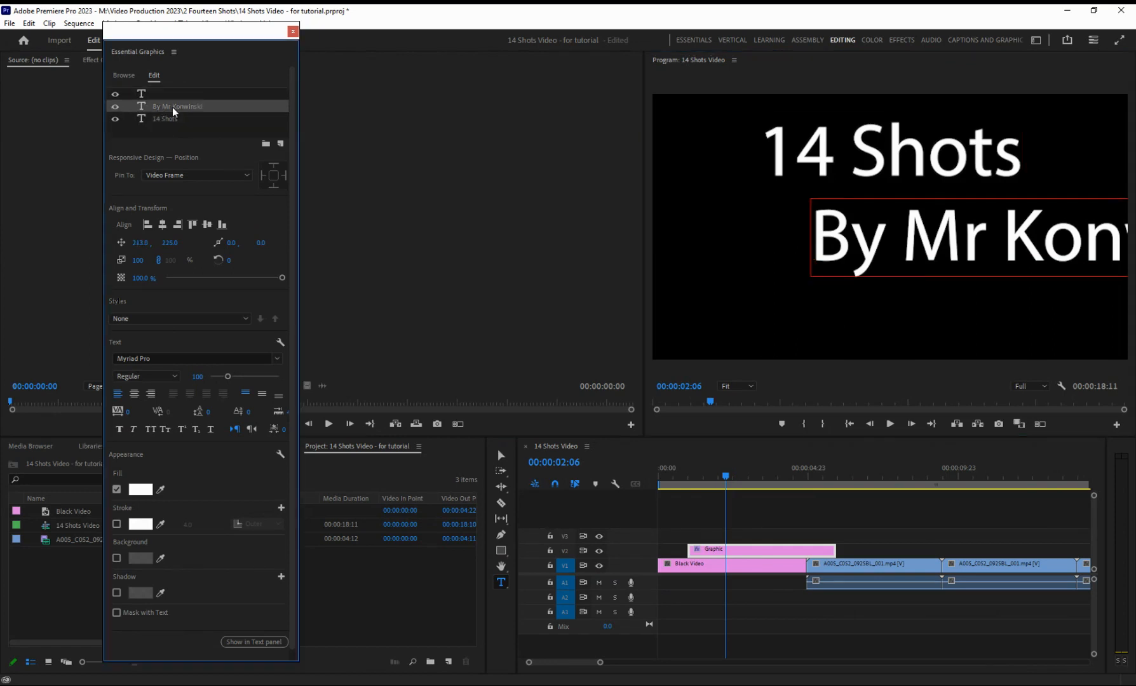
double_click(172, 106)
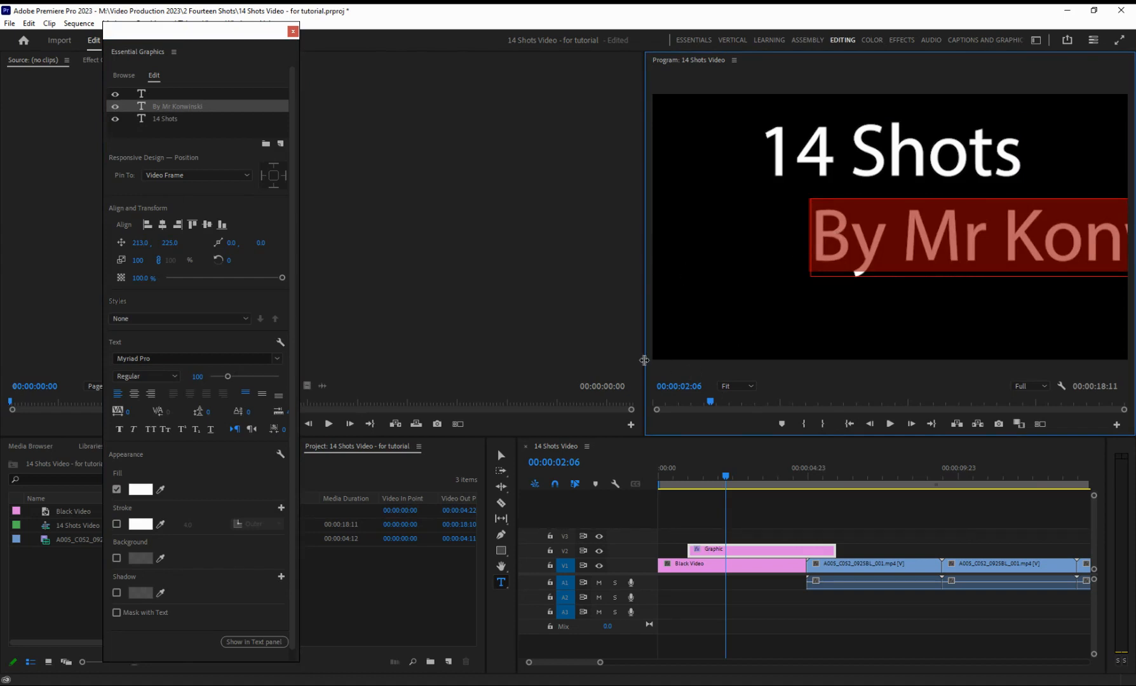
click(164, 108)
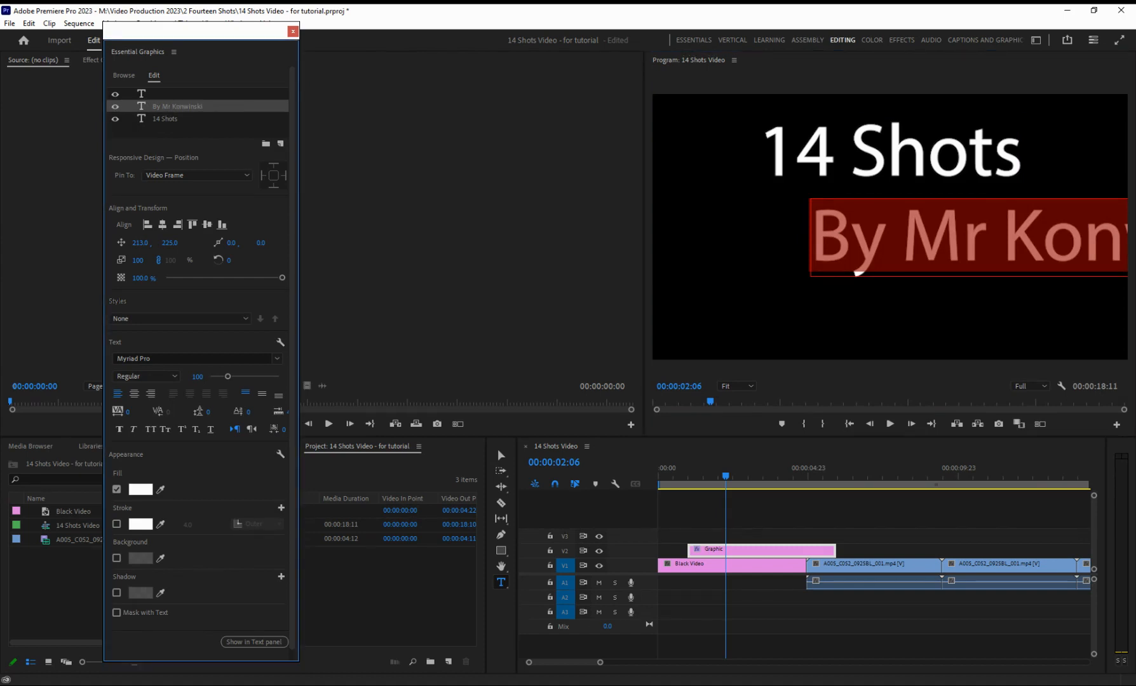
key(Delete)
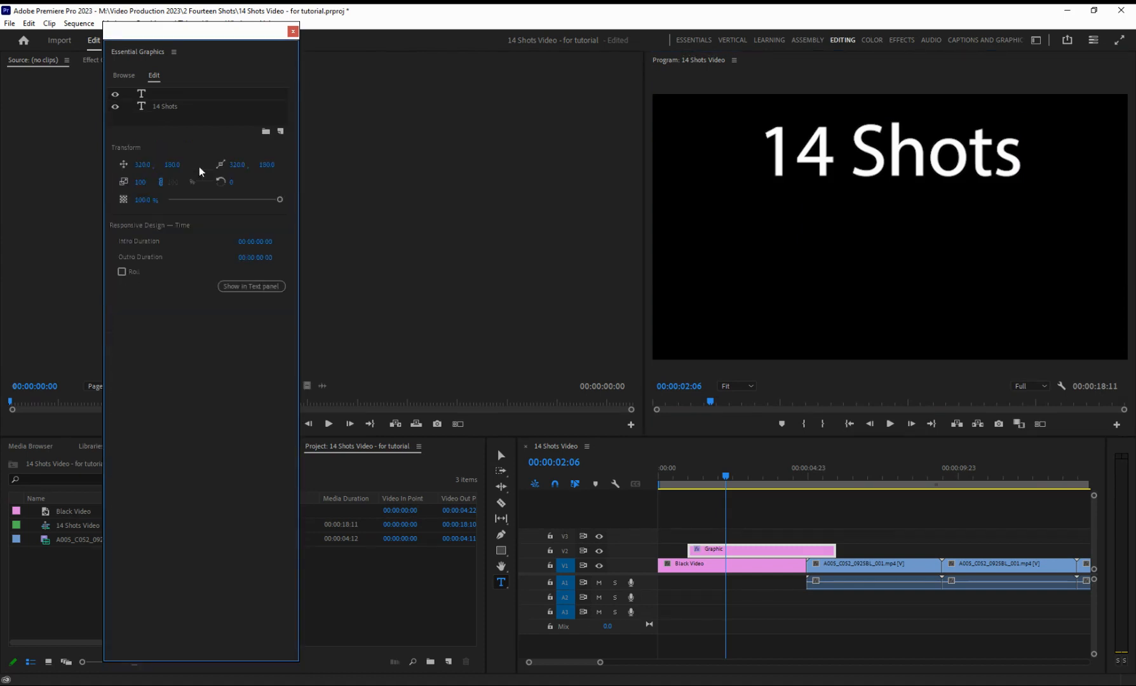
click(168, 96)
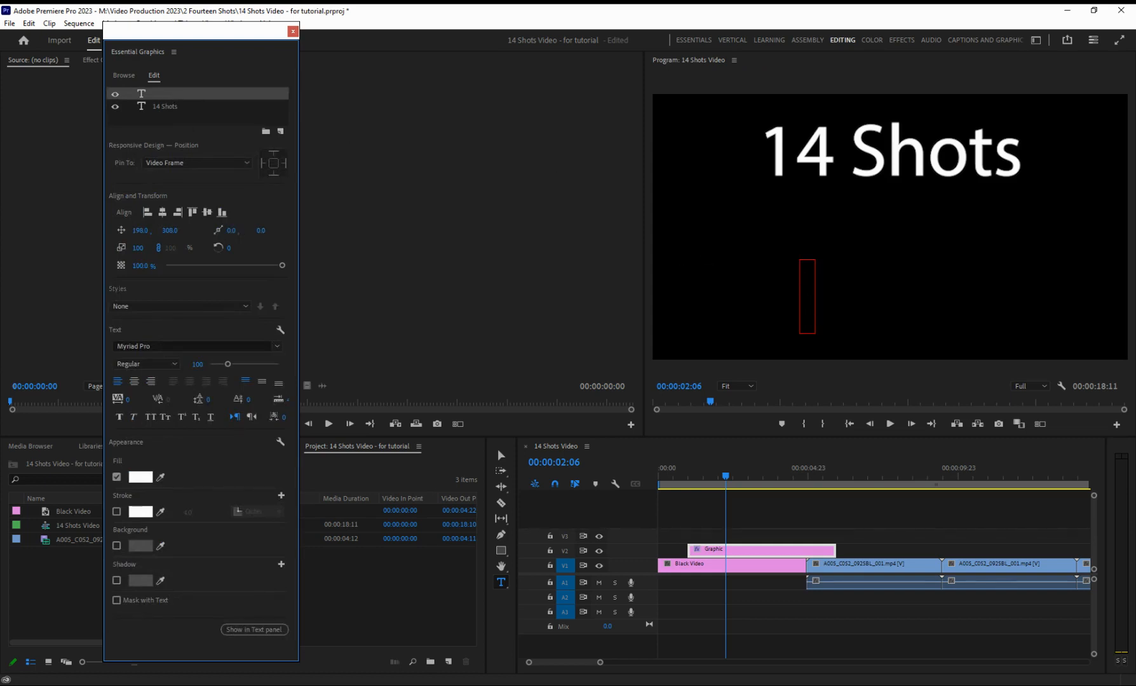
key(Delete)
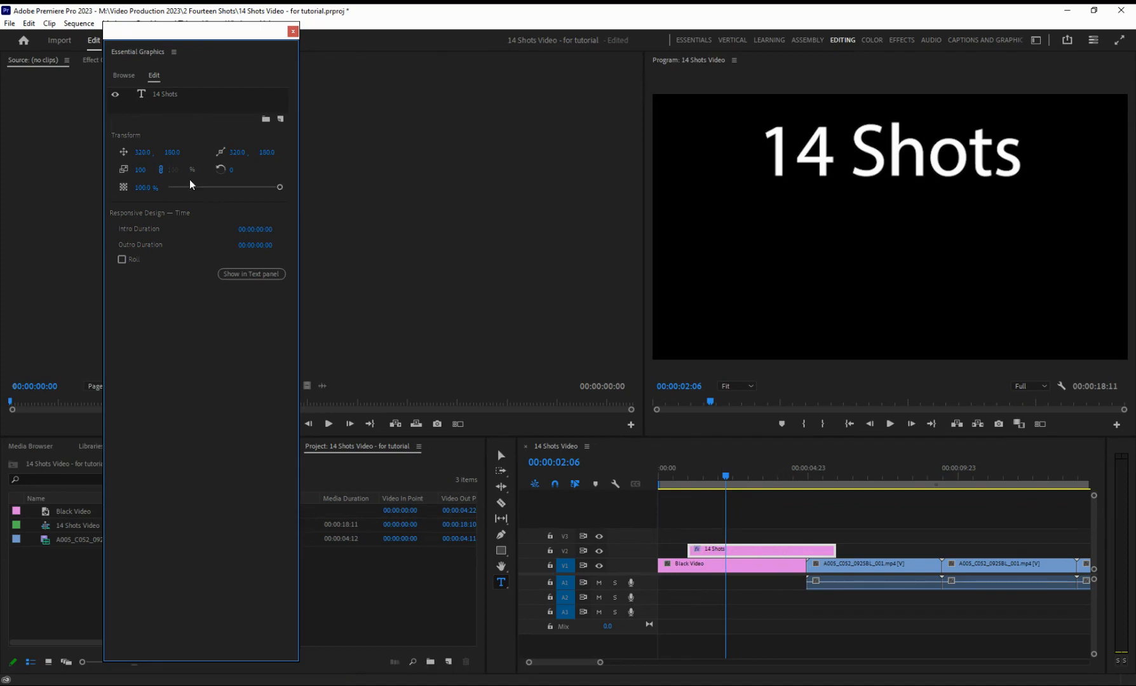
click(808, 247)
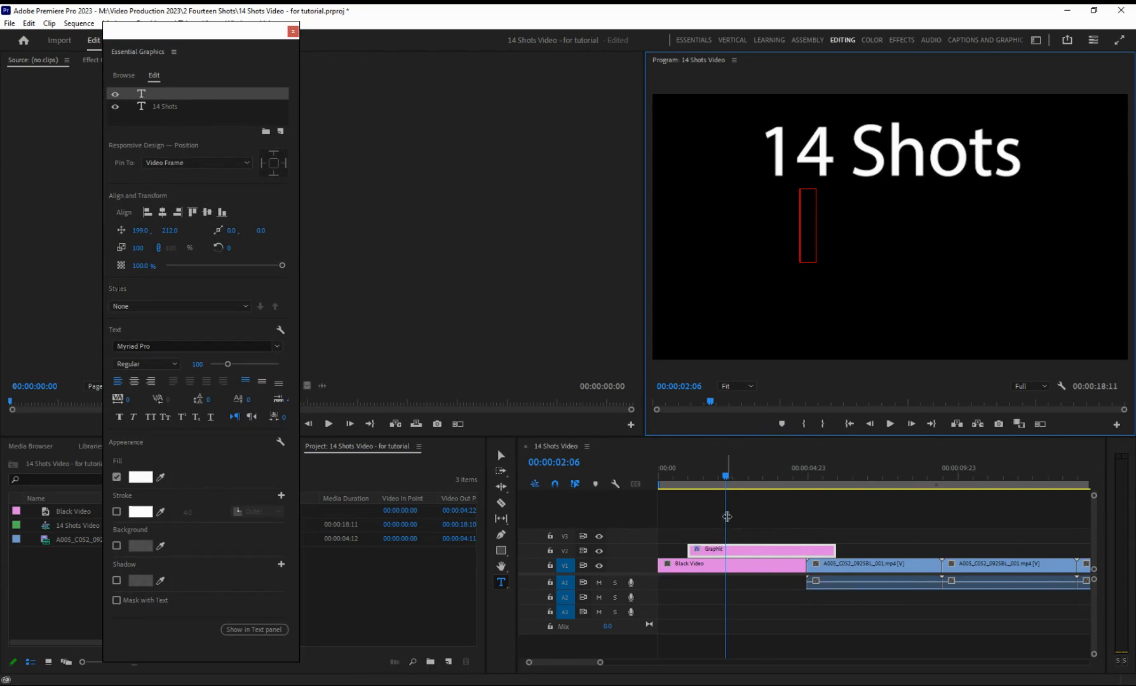
click(163, 102)
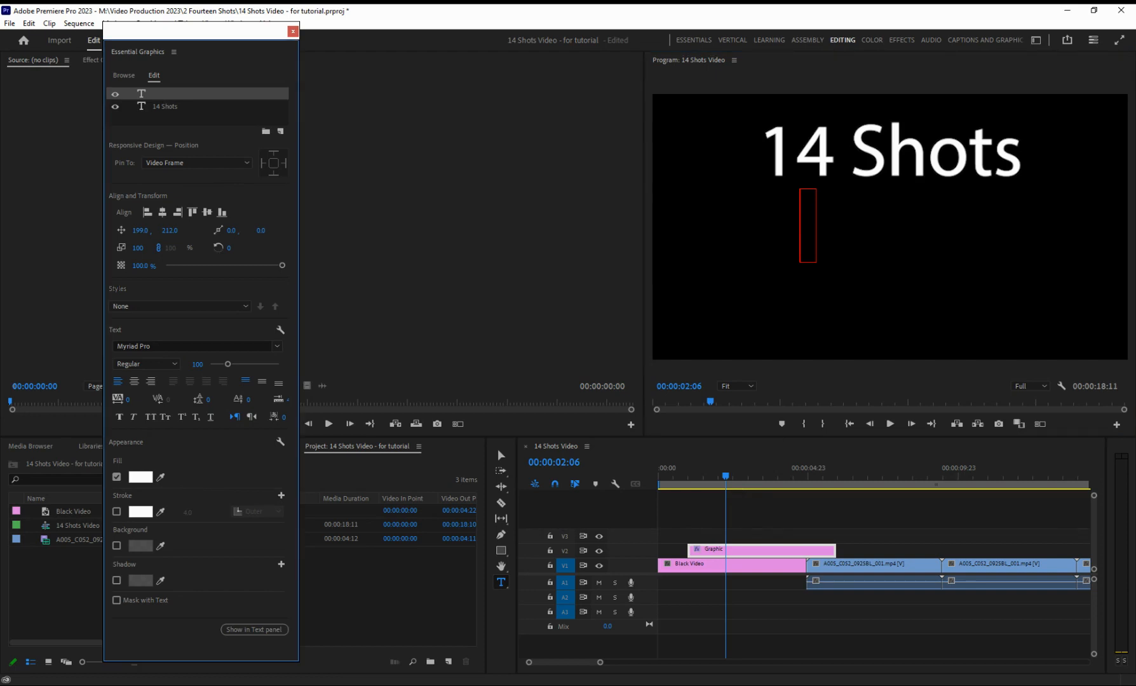
key(Delete)
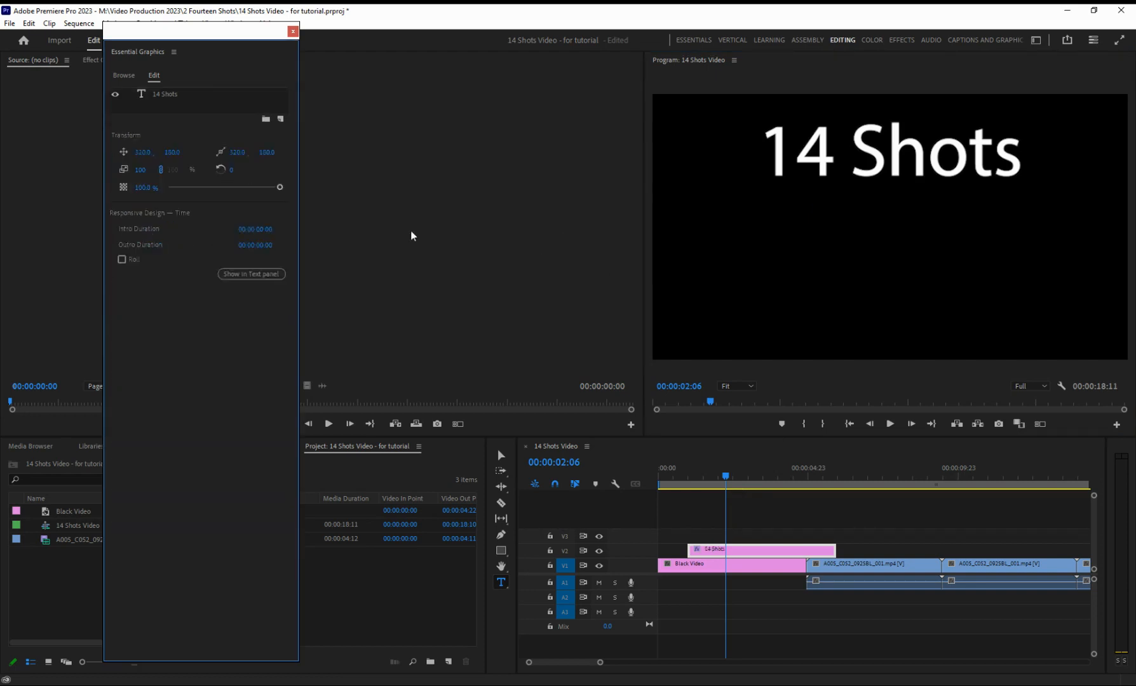
- With no clip selected, add a separate text graphic at 00:00:02:01 below "14 Shots", reading "By Mr" followed by the creator's surname
click(749, 524)
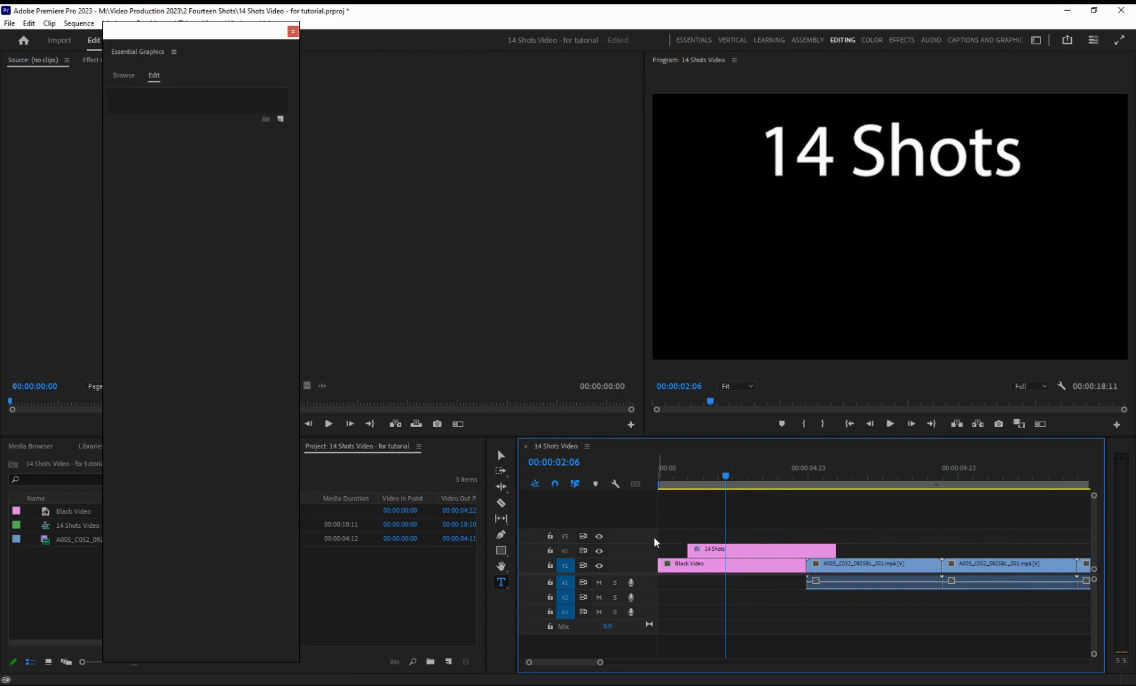
click(720, 477)
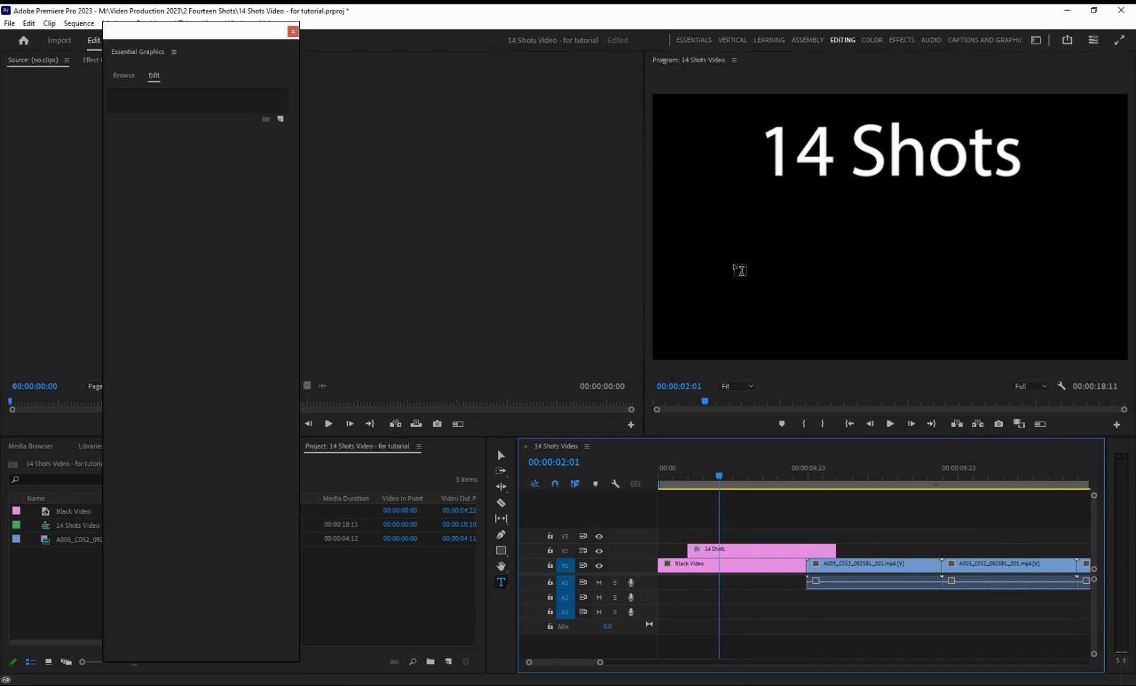
click(728, 290)
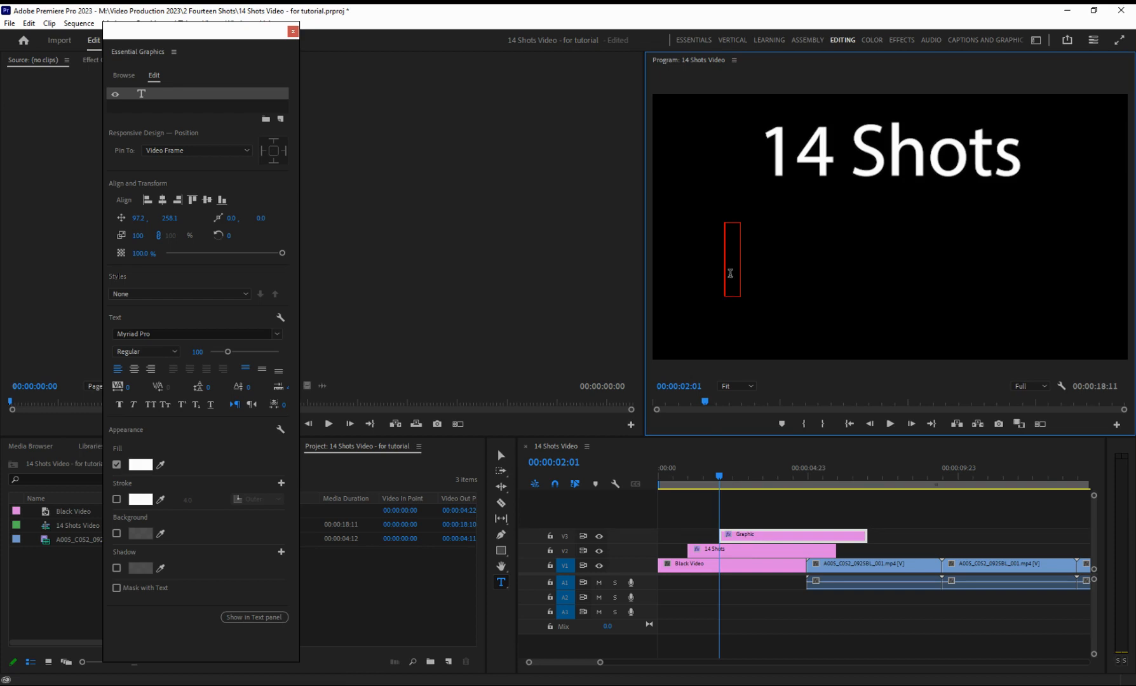
text(By Mr Konwinski)
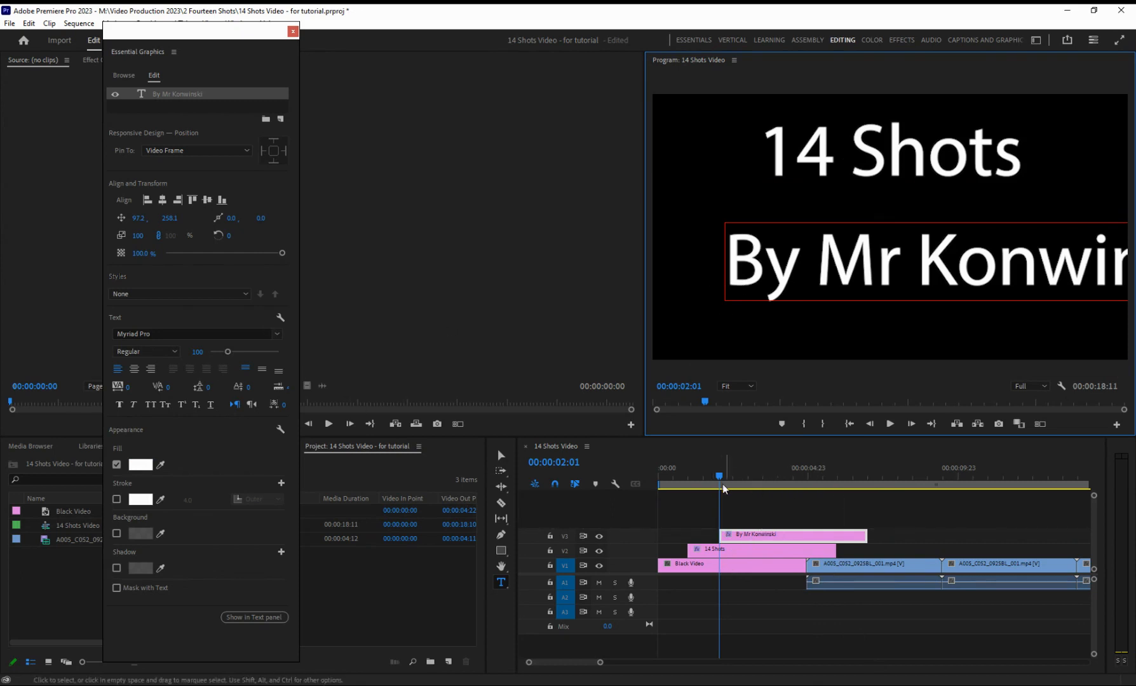
- Compare the two title clips' properties and shift the Essential Graphics panel slightly within the Source monitor area
click(727, 552)
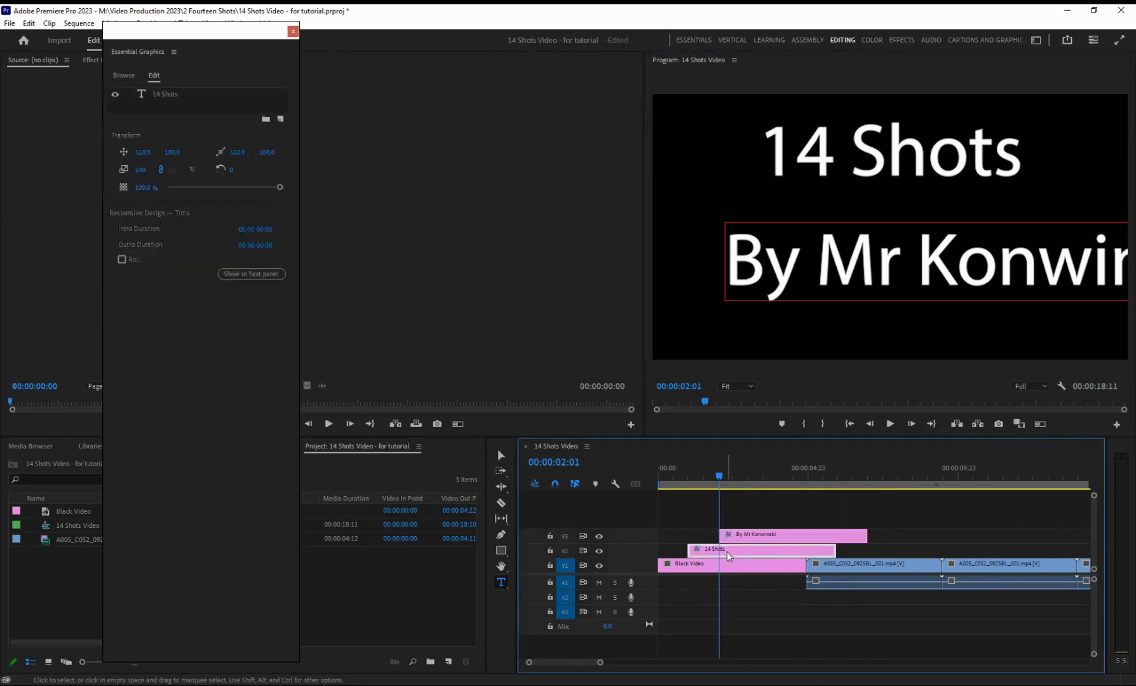
click(741, 538)
click(739, 551)
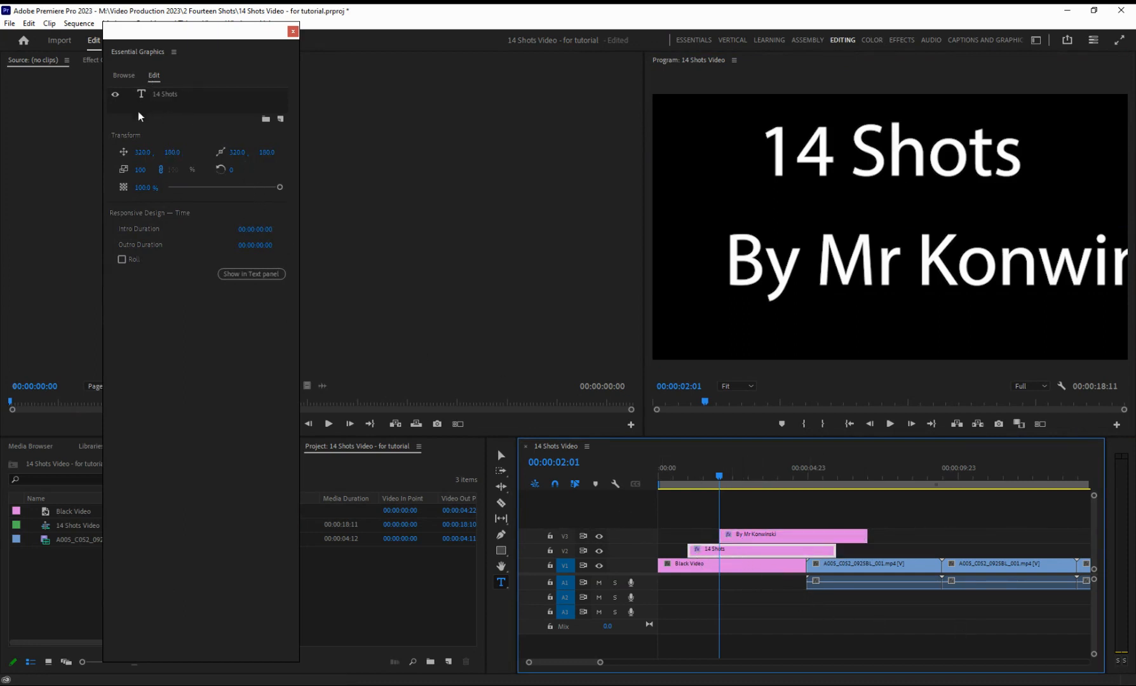
drag(169, 42, 200, 24)
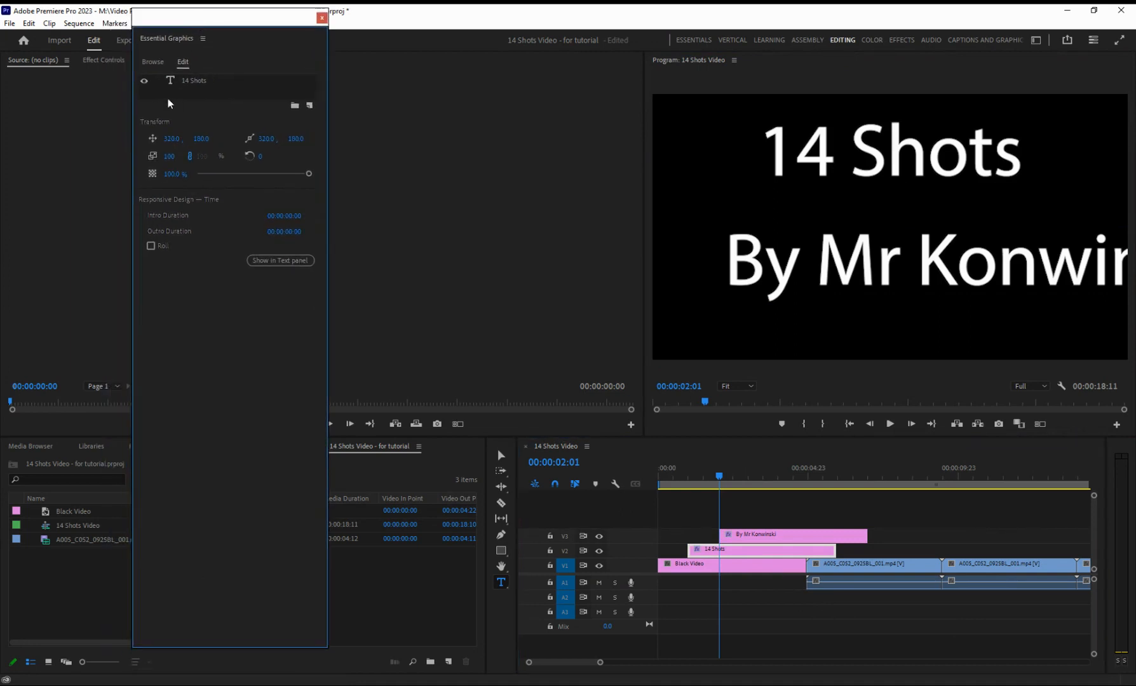
click(204, 82)
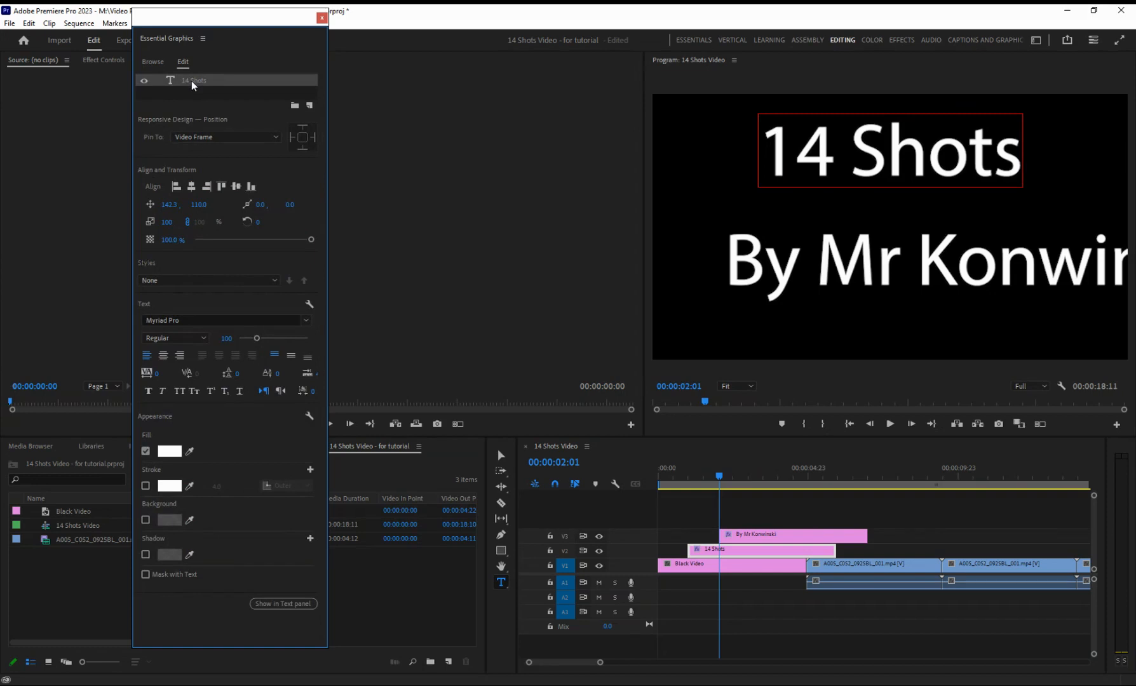
click(771, 516)
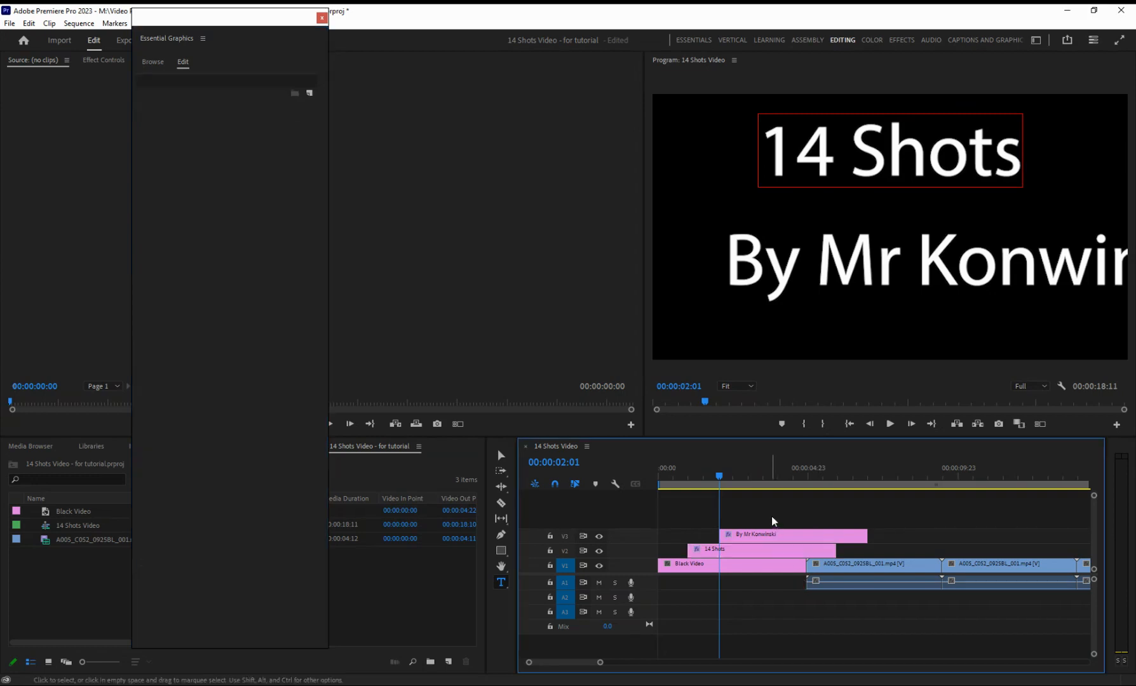
- Set the "14 Shots" text's fill colour to red D51212 and its font to Octynaz
click(722, 551)
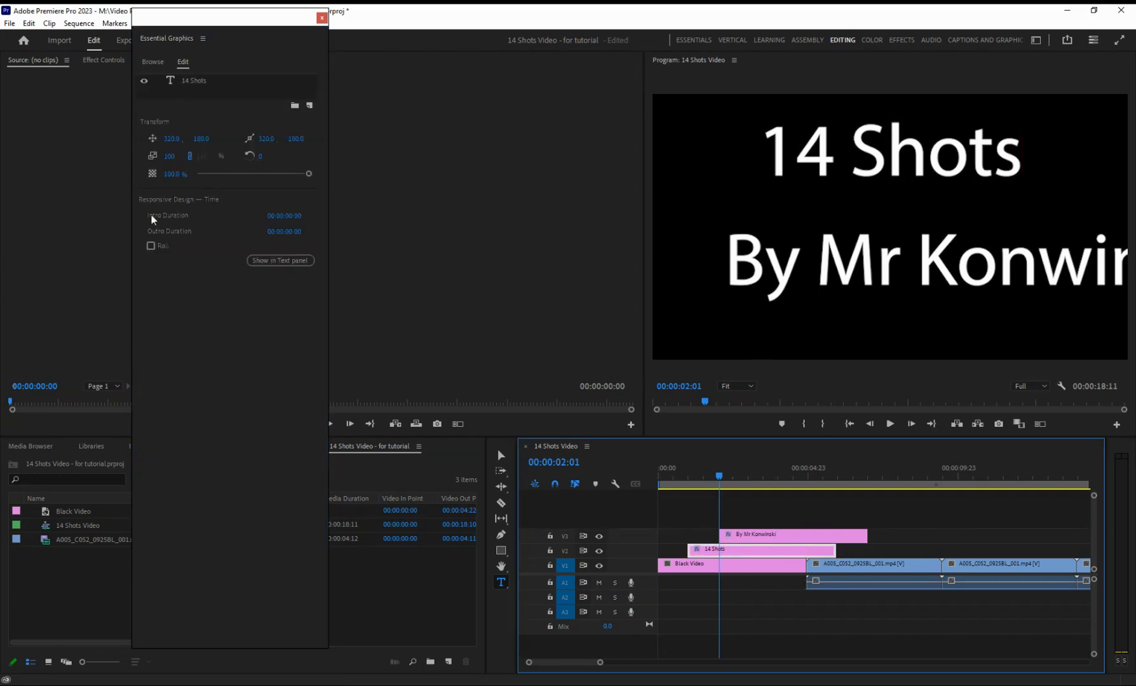
click(194, 80)
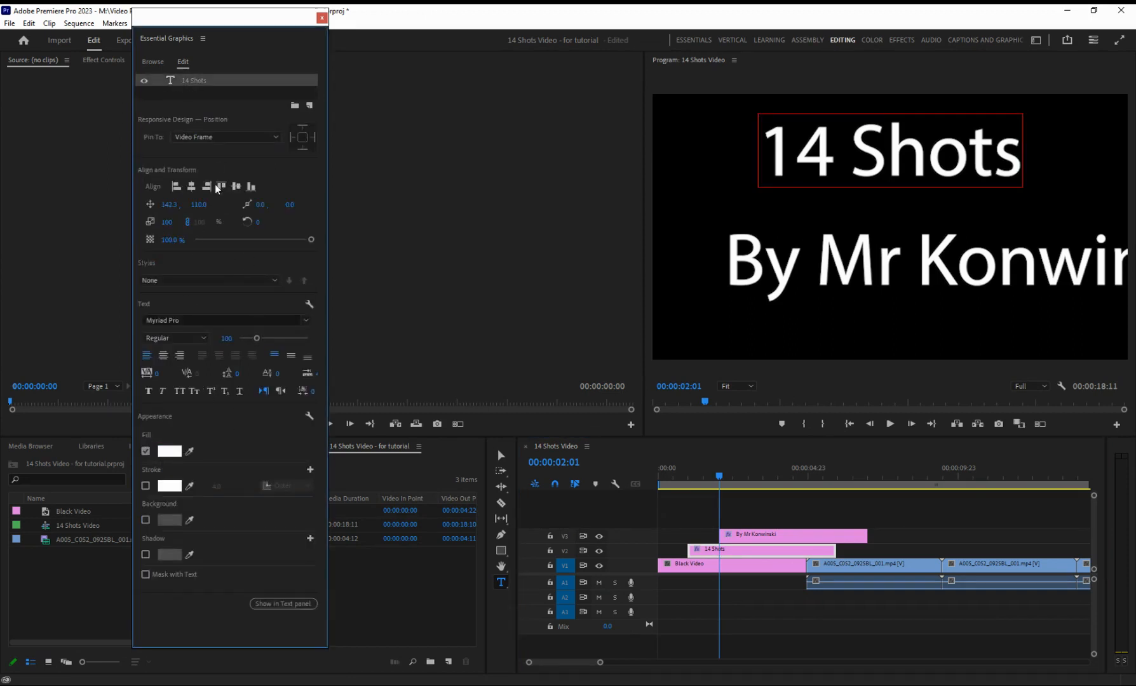
click(169, 451)
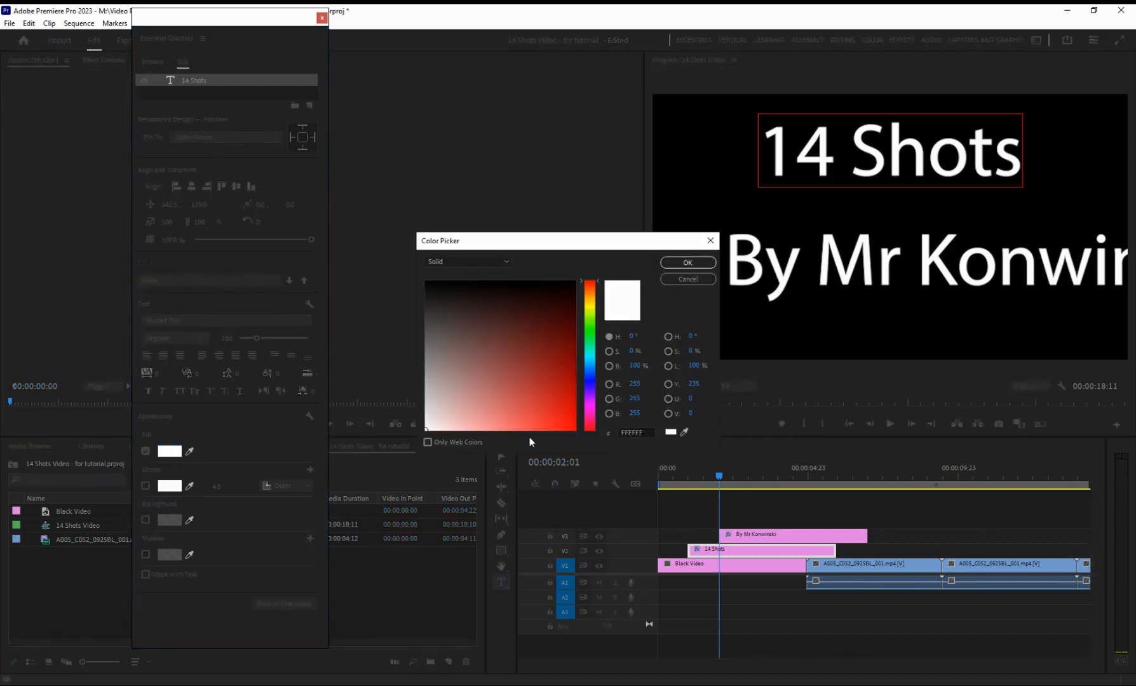
click(563, 405)
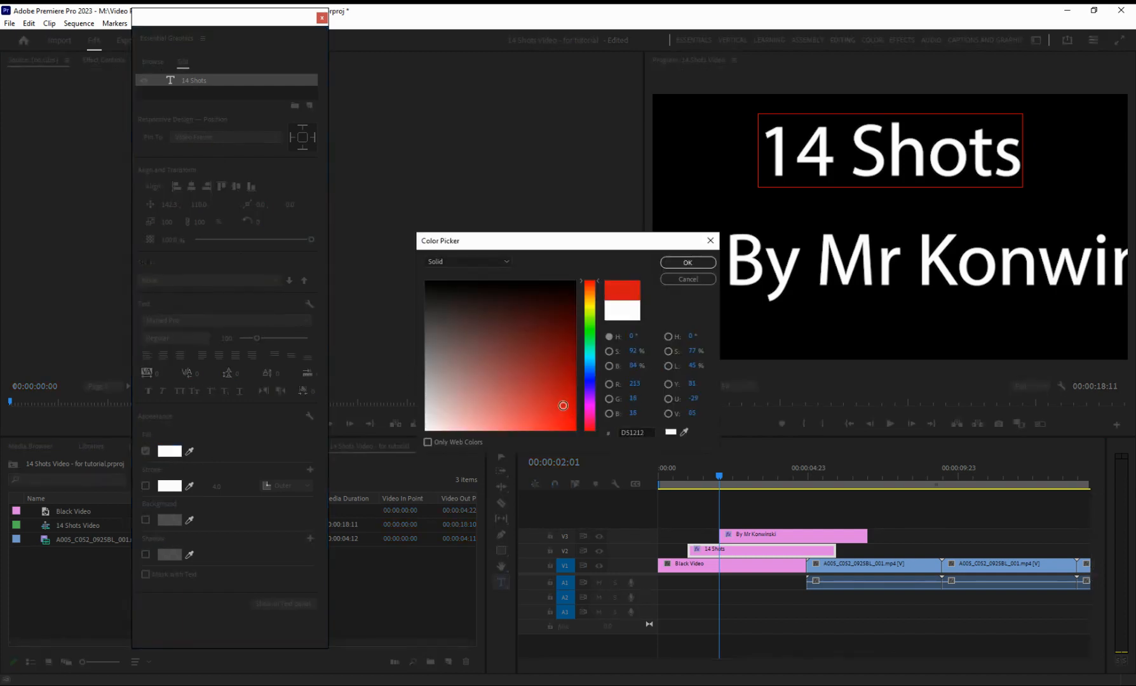
click(687, 263)
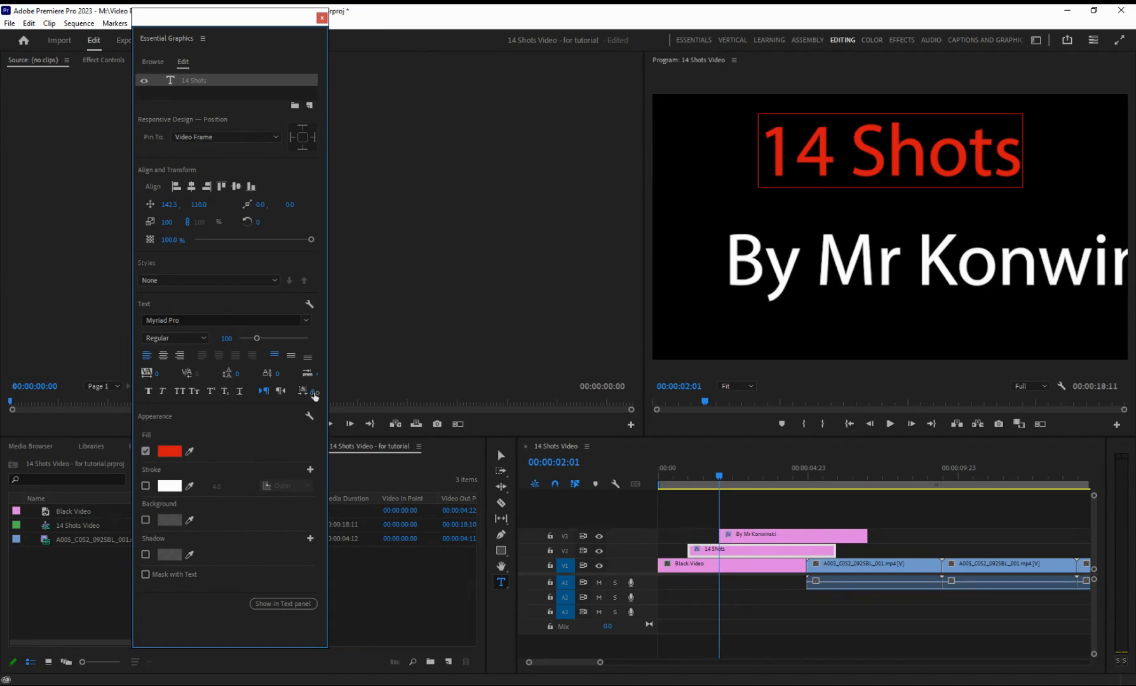
click(169, 321)
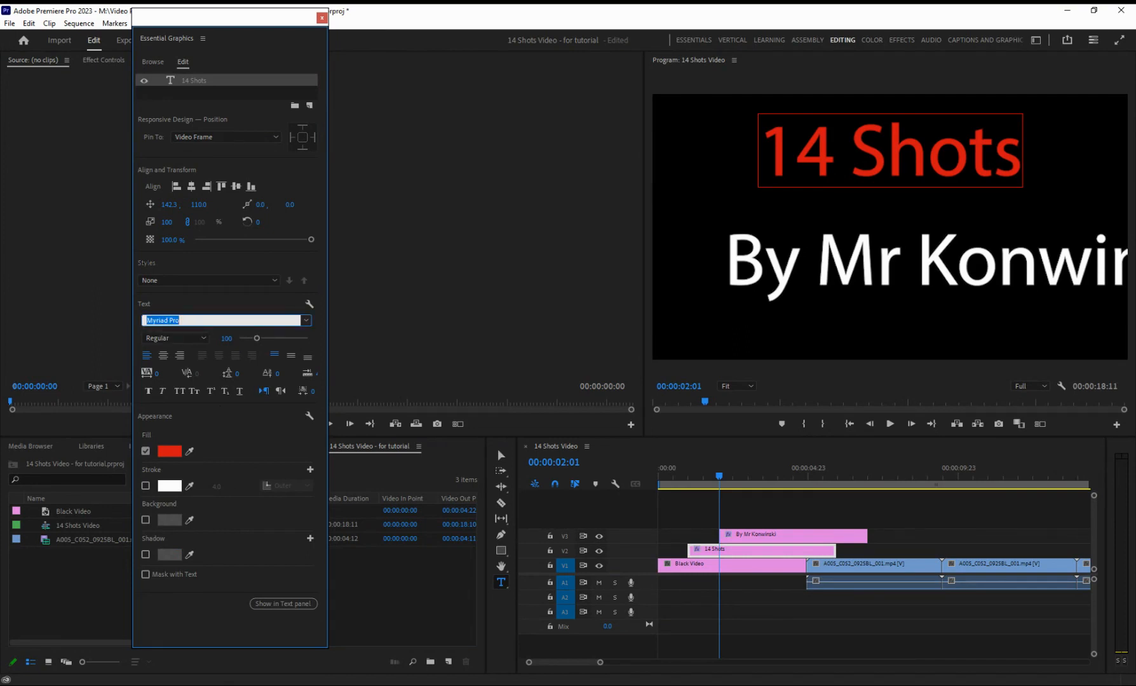
click(201, 413)
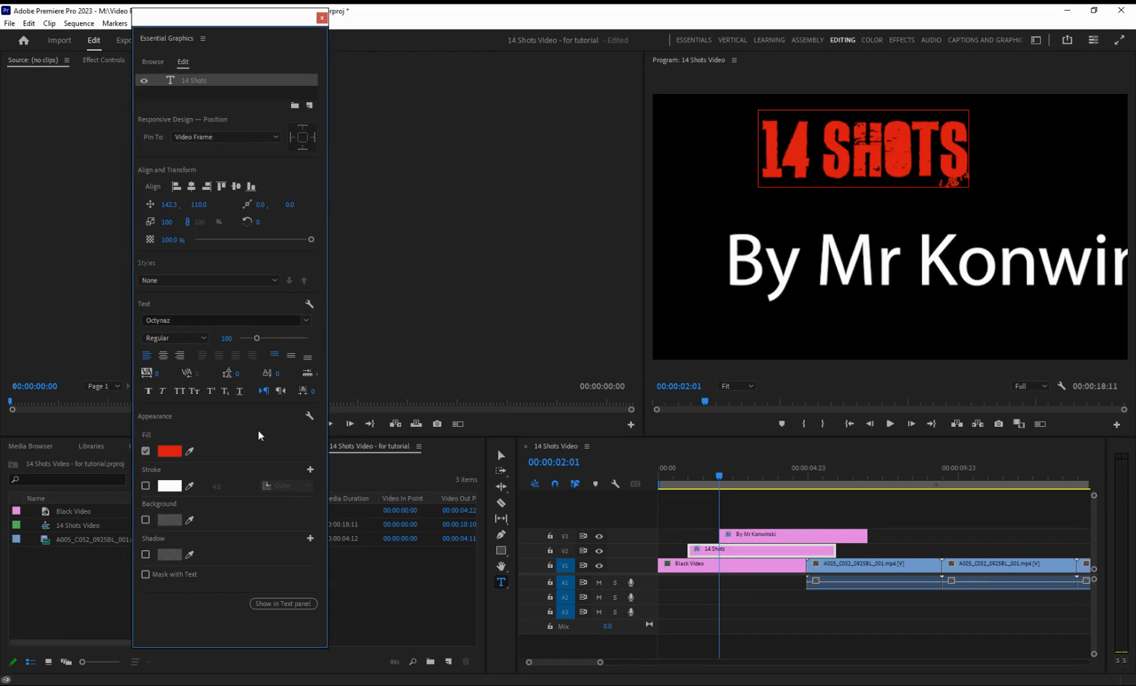
- Set the font of the entire creator credit text to Octynaz
double_click(766, 257)
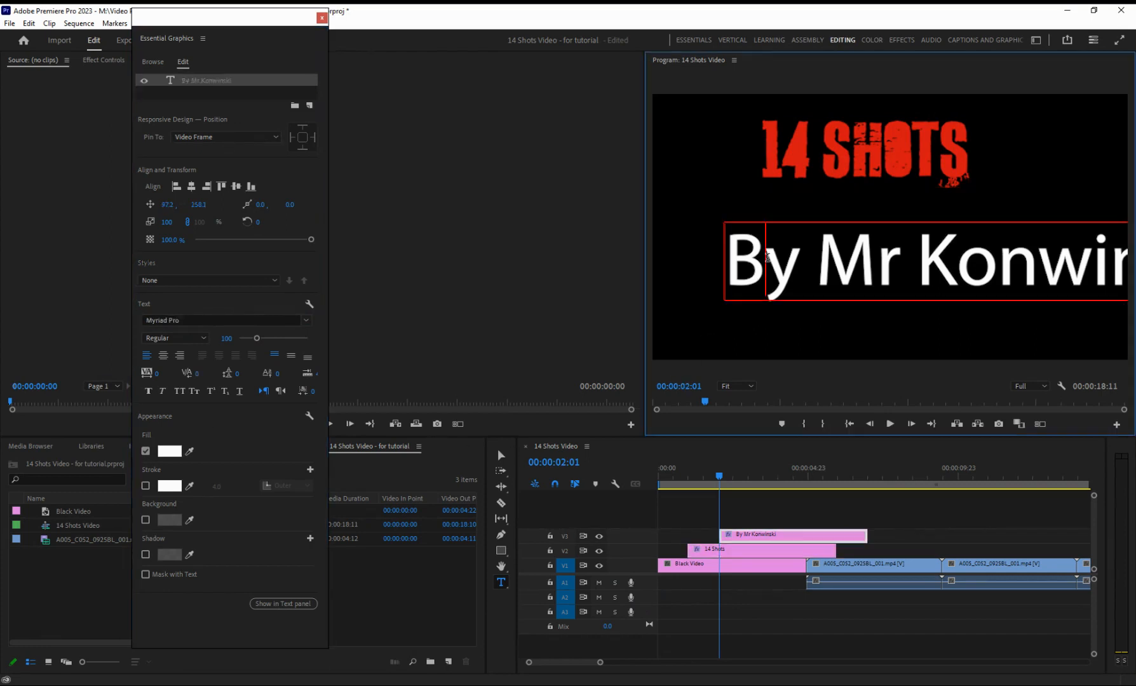
drag(731, 260, 1130, 264)
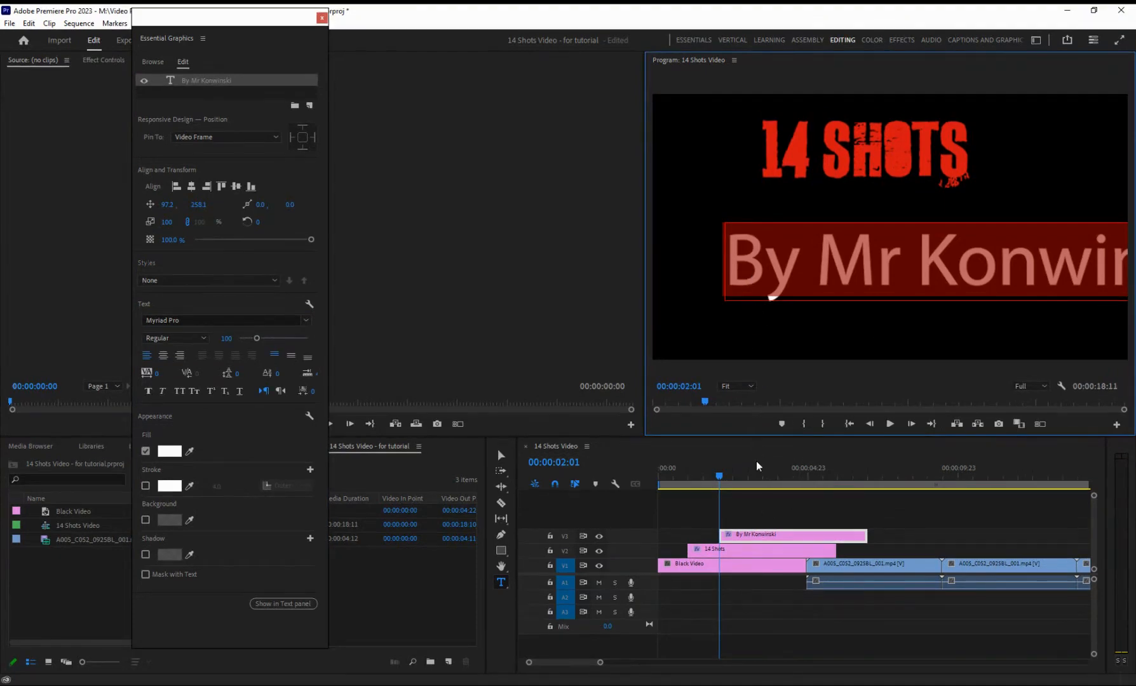
click(756, 539)
click(212, 83)
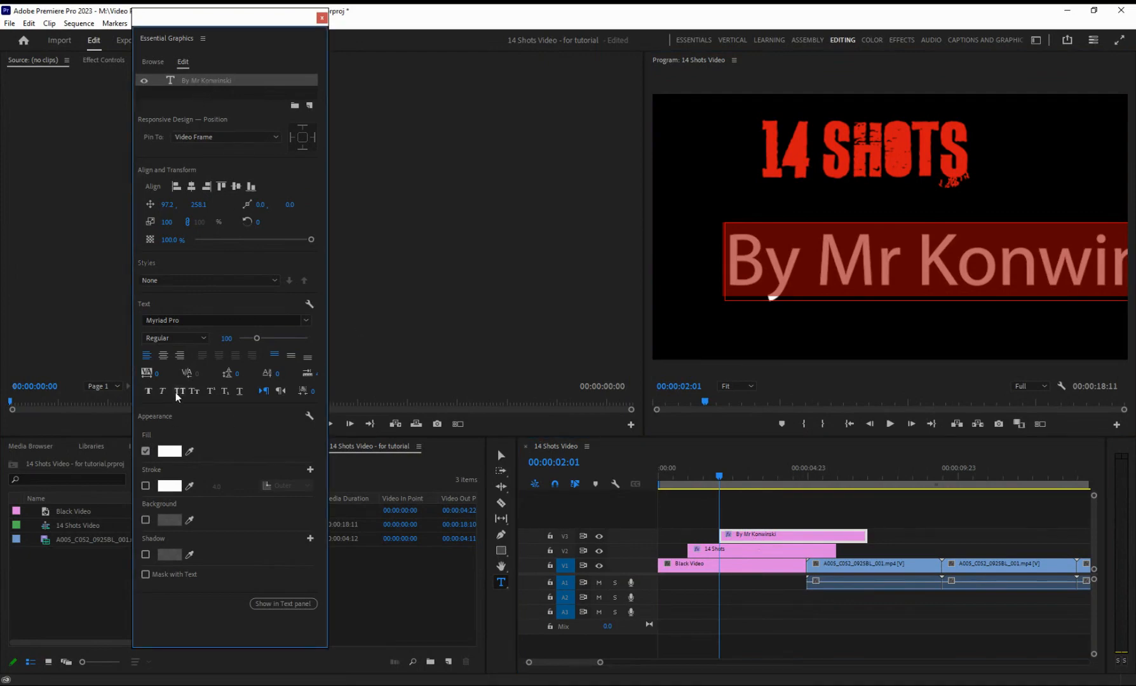
click(183, 322)
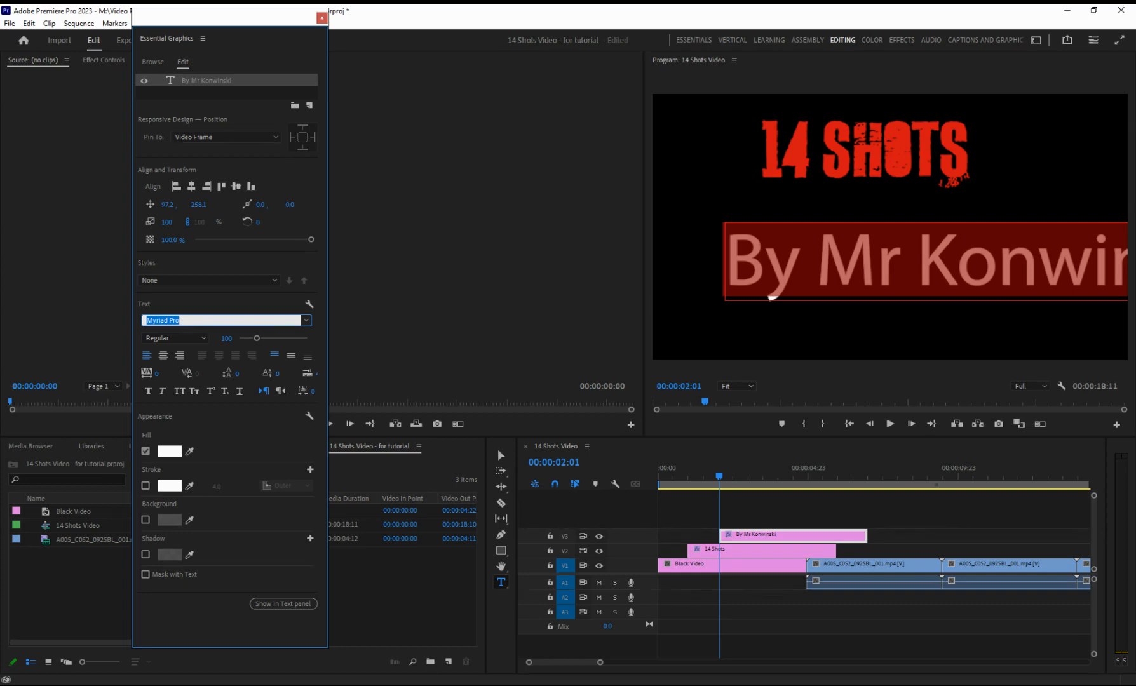
text(Octynaz)
key(Return)
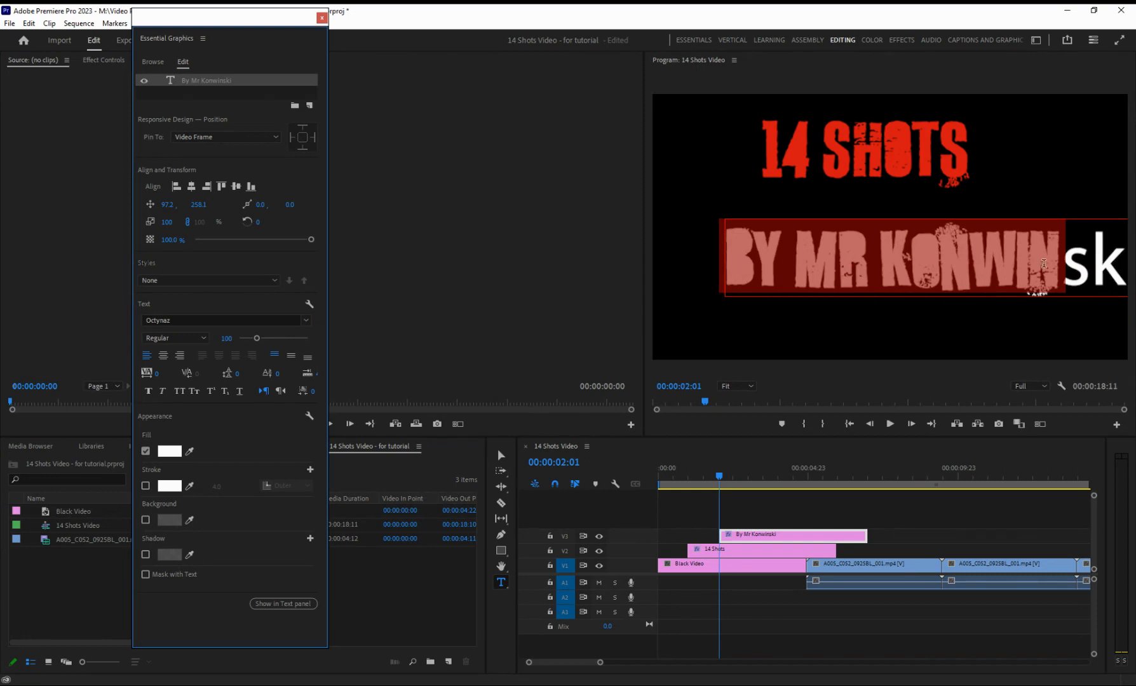
click(1066, 265)
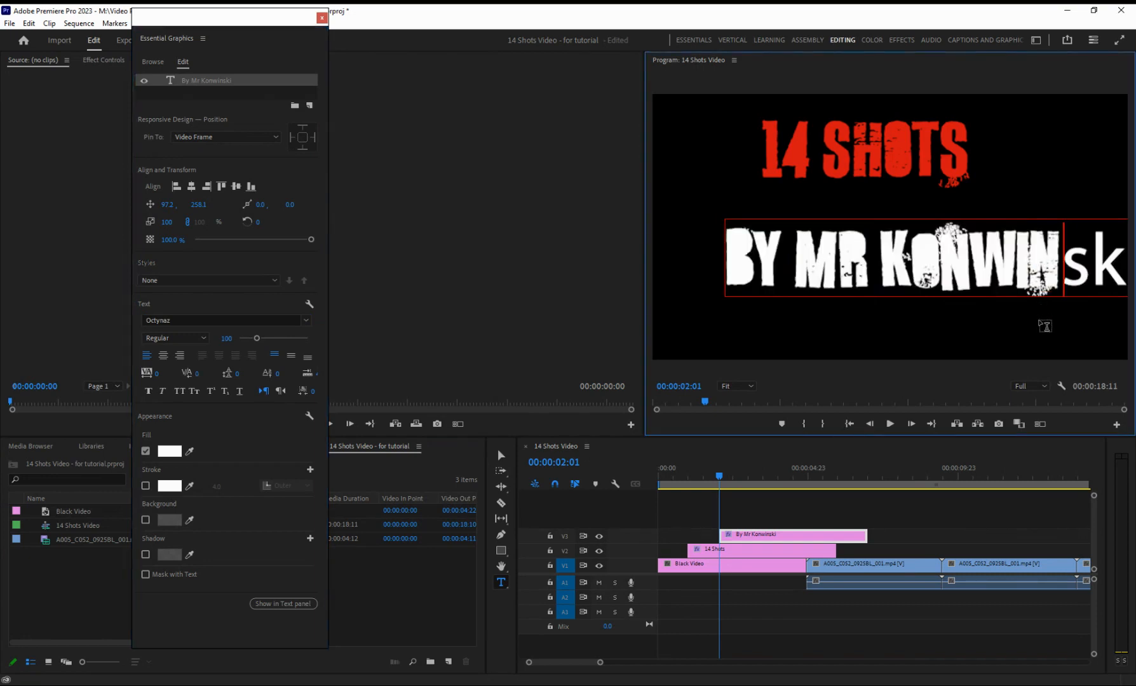
key(ctrl+a)
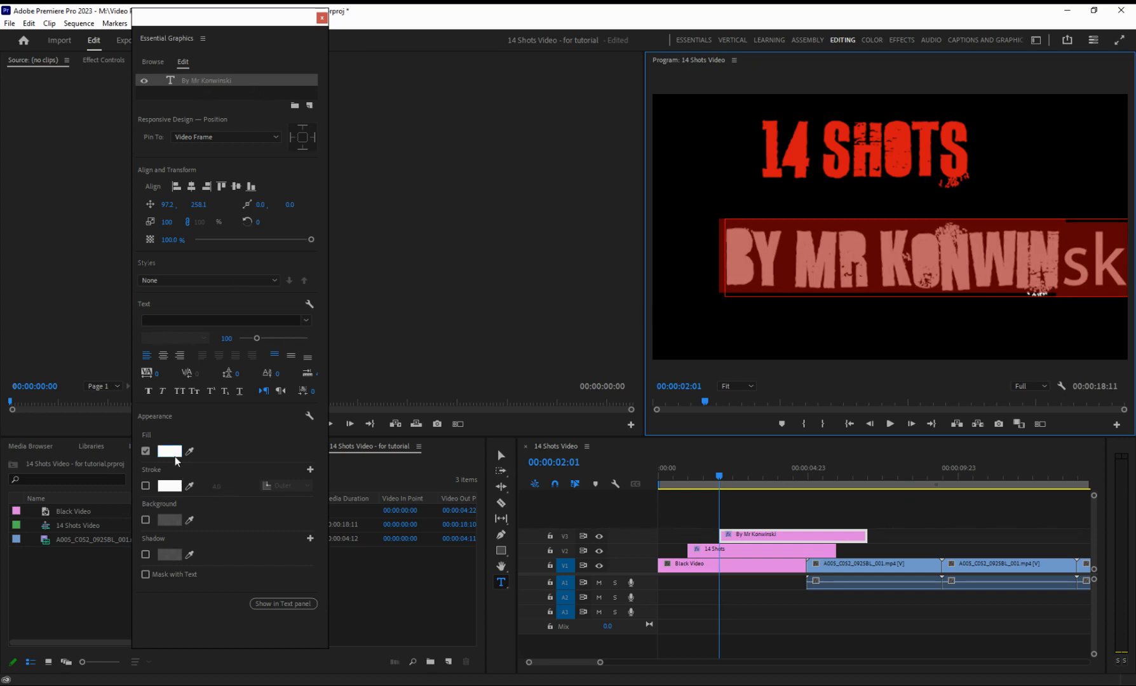
click(177, 321)
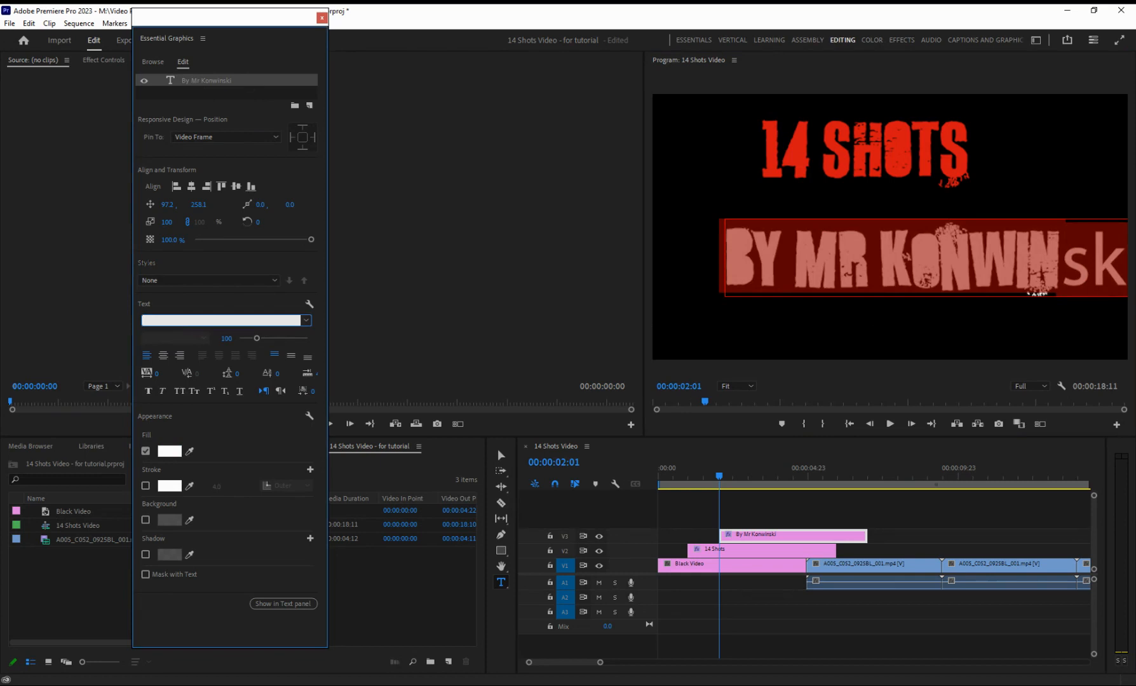
click(369, 406)
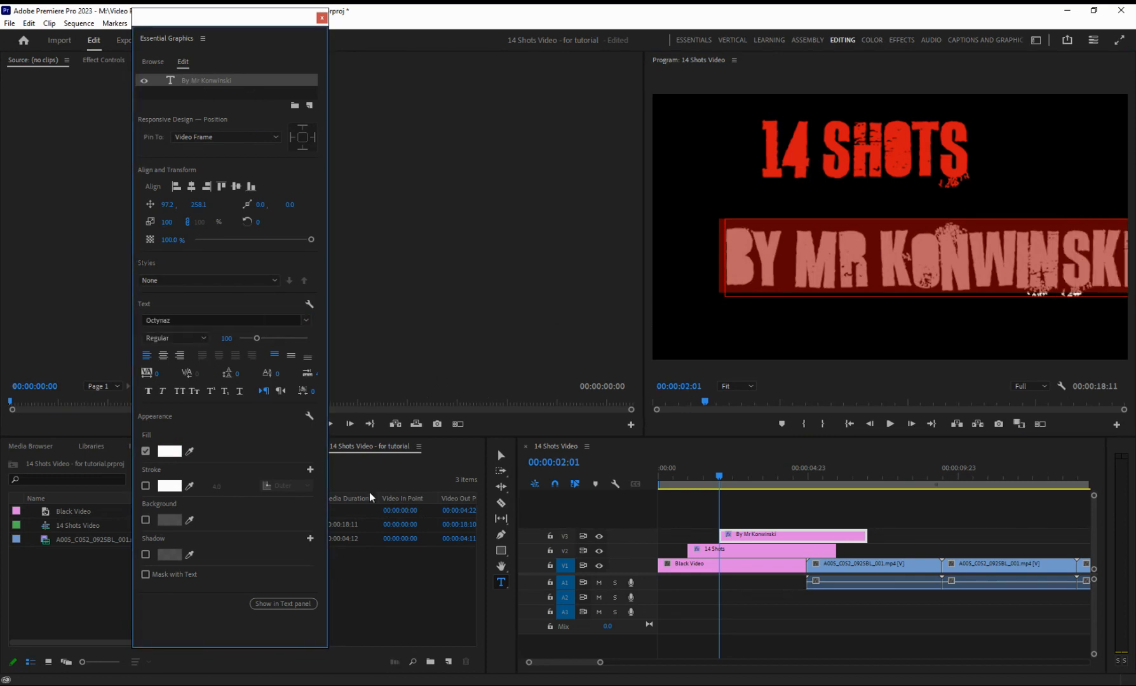
click(951, 336)
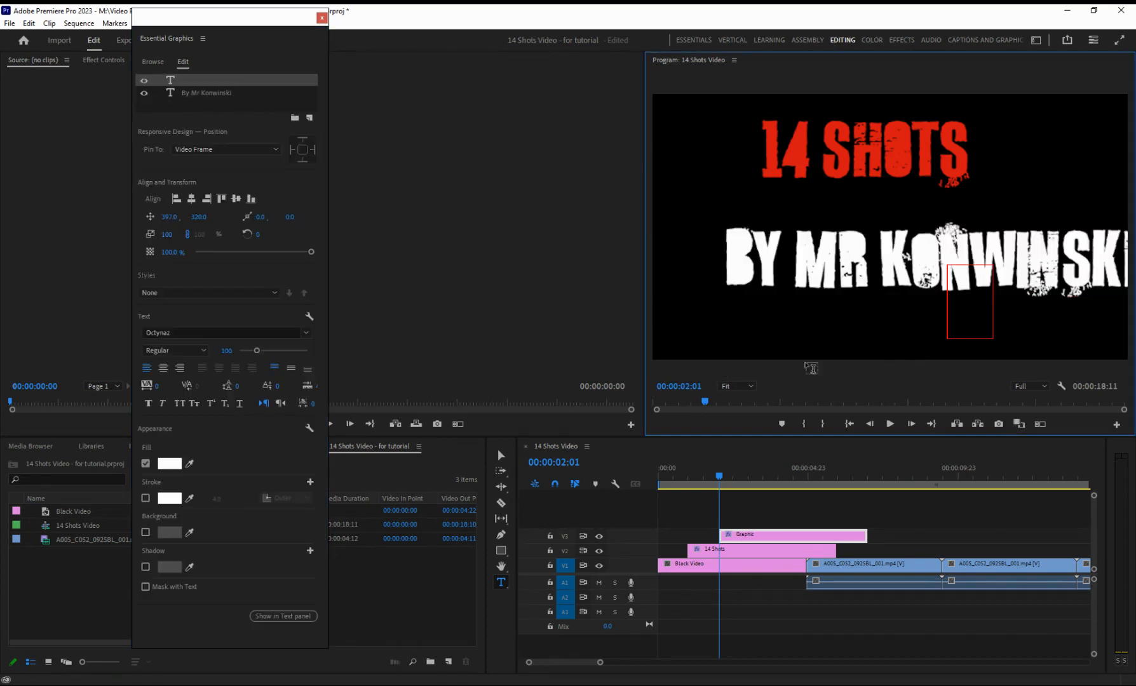
- Try out scale values of 89 and 116 on the creator credit text
click(800, 269)
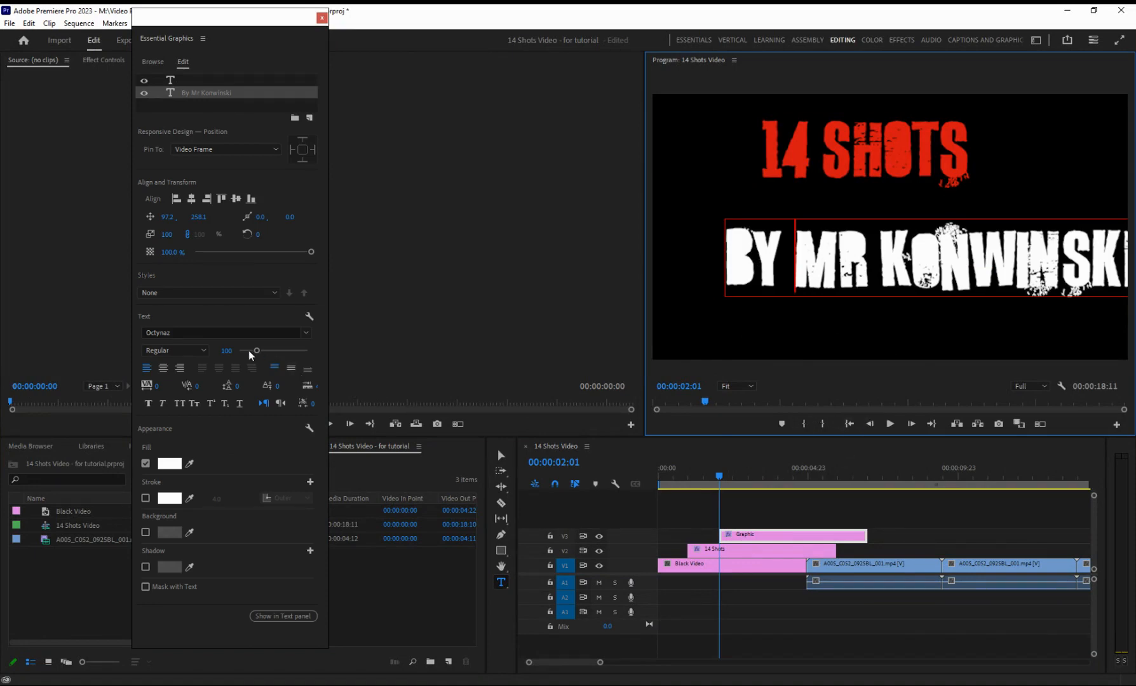
drag(257, 352, 250, 355)
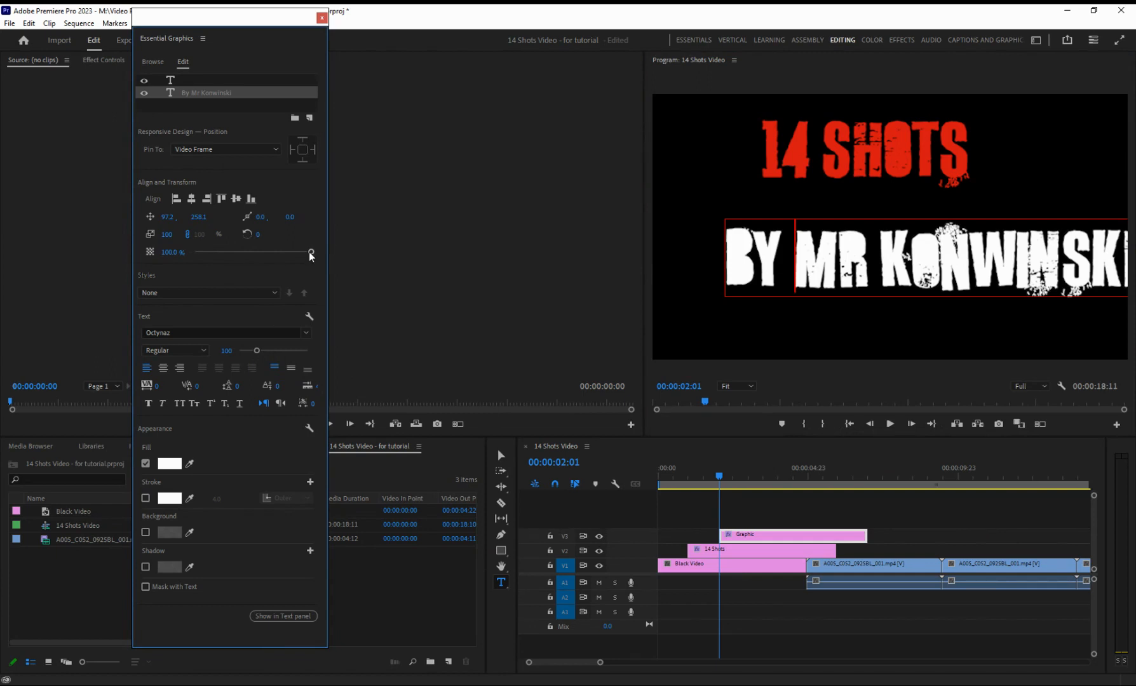
mouse_move(310, 252)
mouse_down()
mouse_move(205, 259)
mouse_move(321, 265)
mouse_up()
click(150, 216)
drag(208, 233, 171, 233)
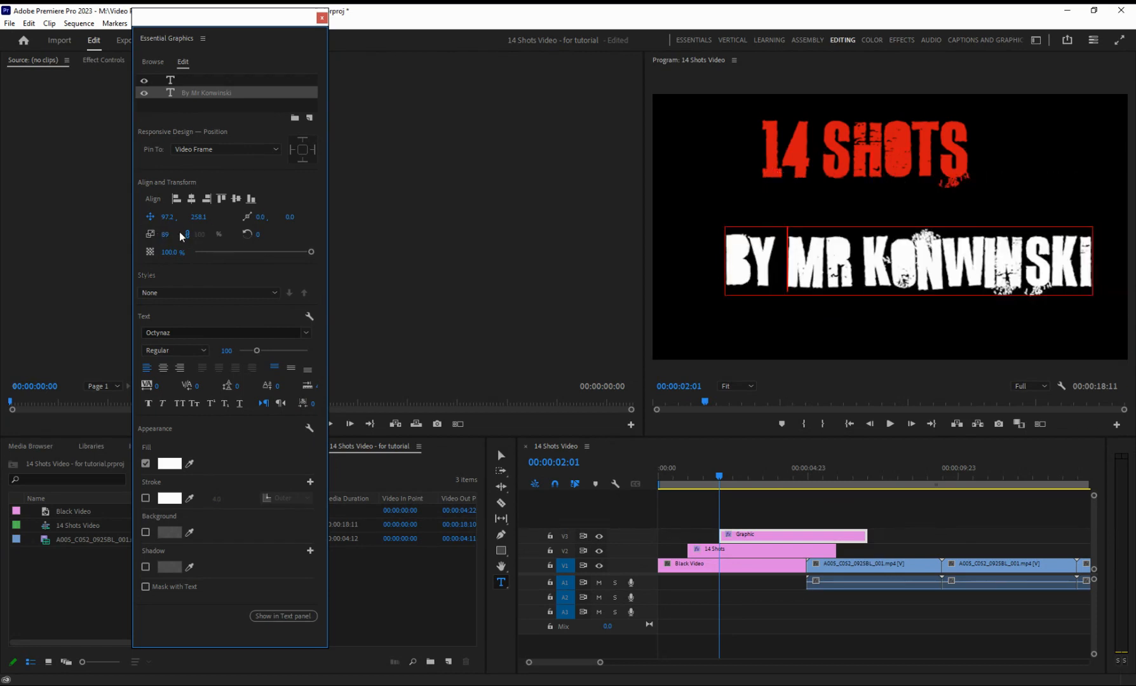
click(164, 234)
mouse_move(185, 232)
mouse_down()
mouse_move(231, 238)
mouse_move(95, 238)
mouse_move(175, 238)
mouse_move(166, 239)
mouse_up()
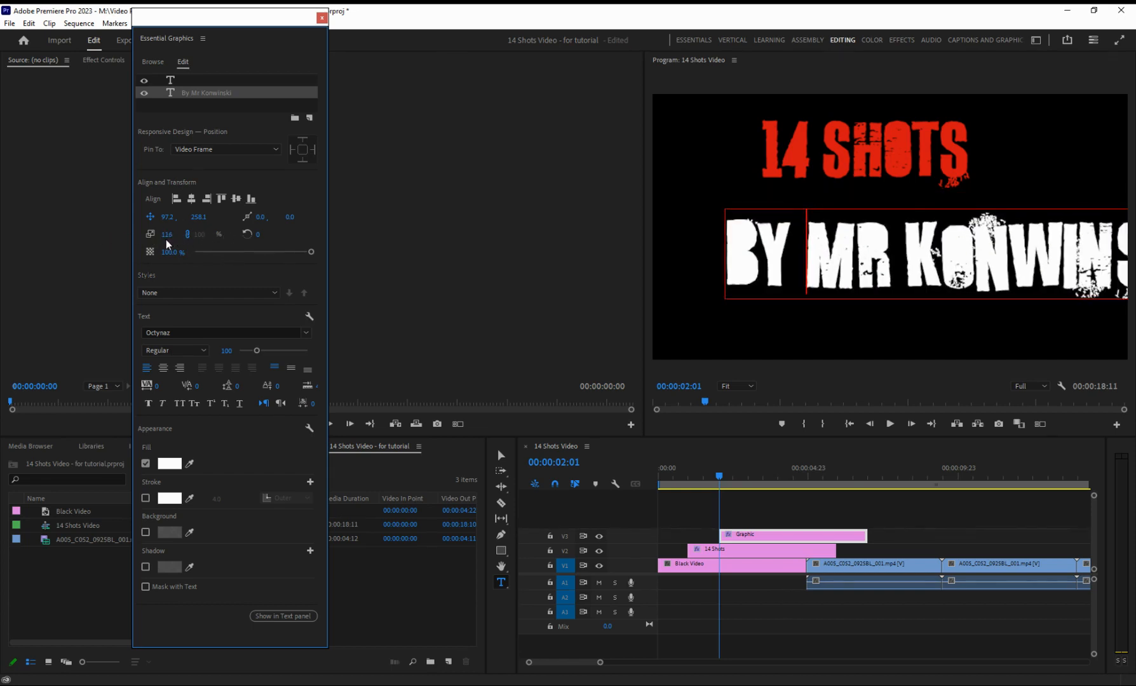
- Shrink the creator credit text to a scale of about 70 and shift it slightly right, below "14 Shots"
click(501, 456)
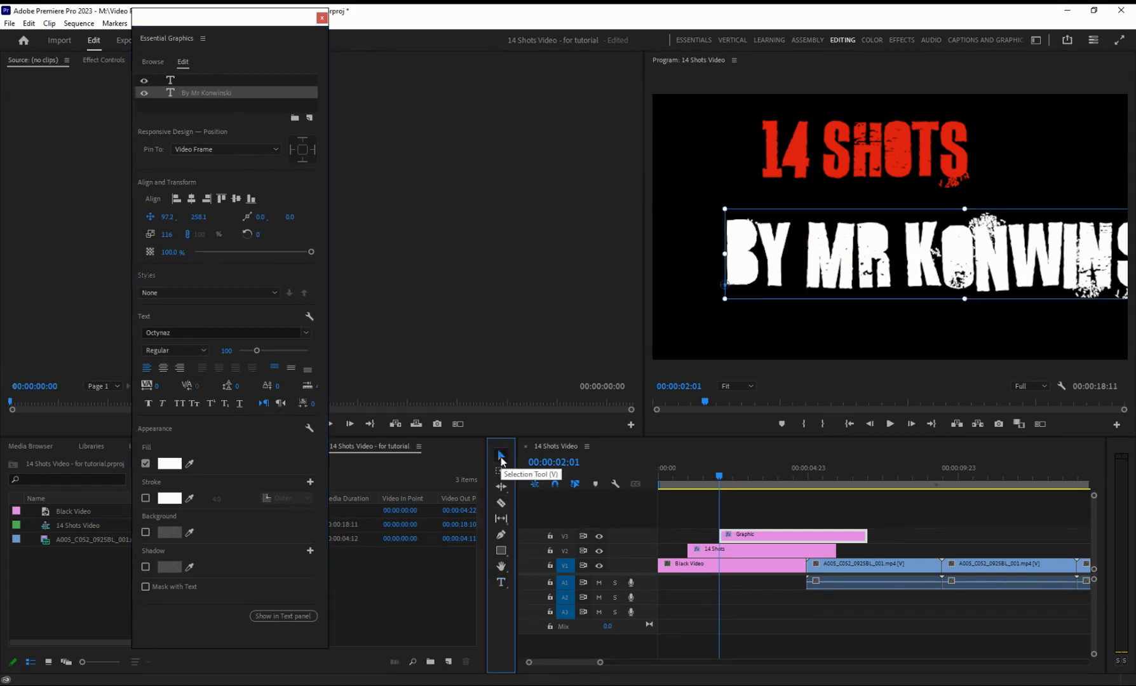
click(756, 254)
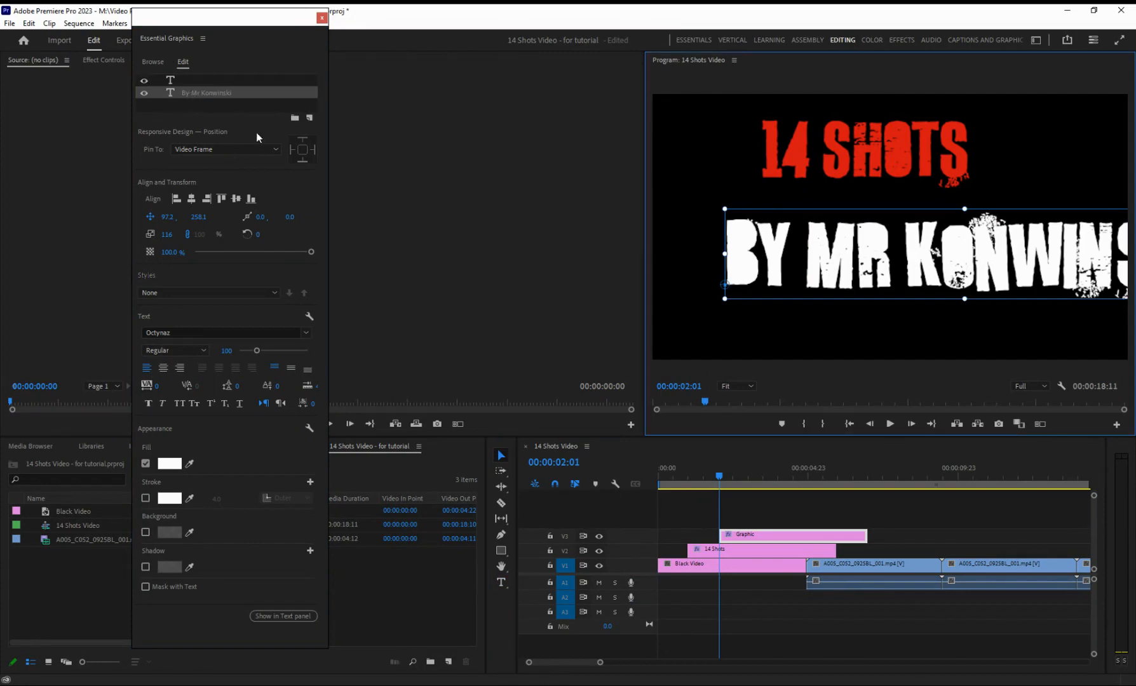
drag(725, 209, 871, 258)
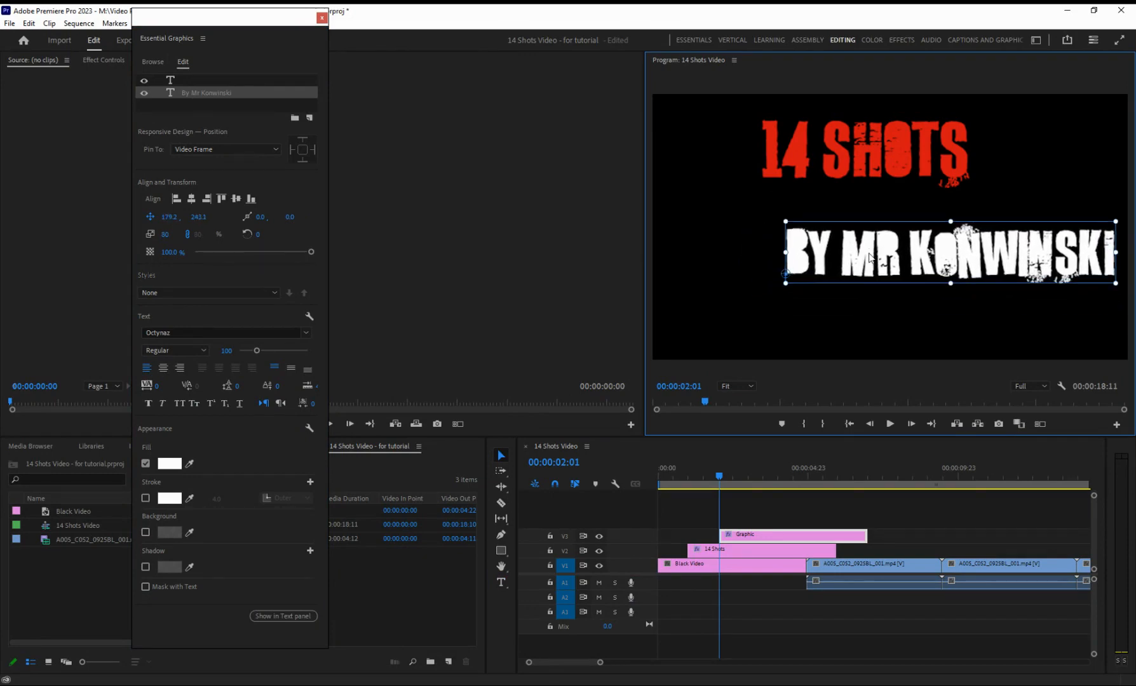
drag(788, 224, 844, 245)
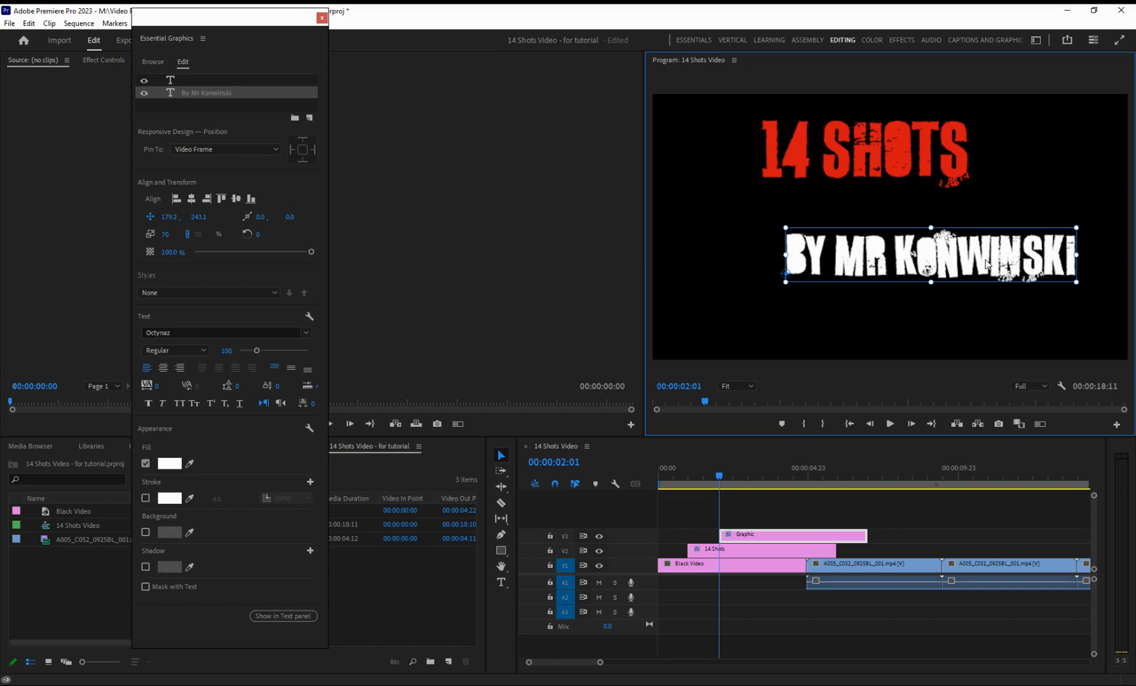
drag(950, 259, 976, 267)
- Enlarge the "14 Shots" text to a scale of about 118 and place it at about 95, 158, just above the credit
click(904, 166)
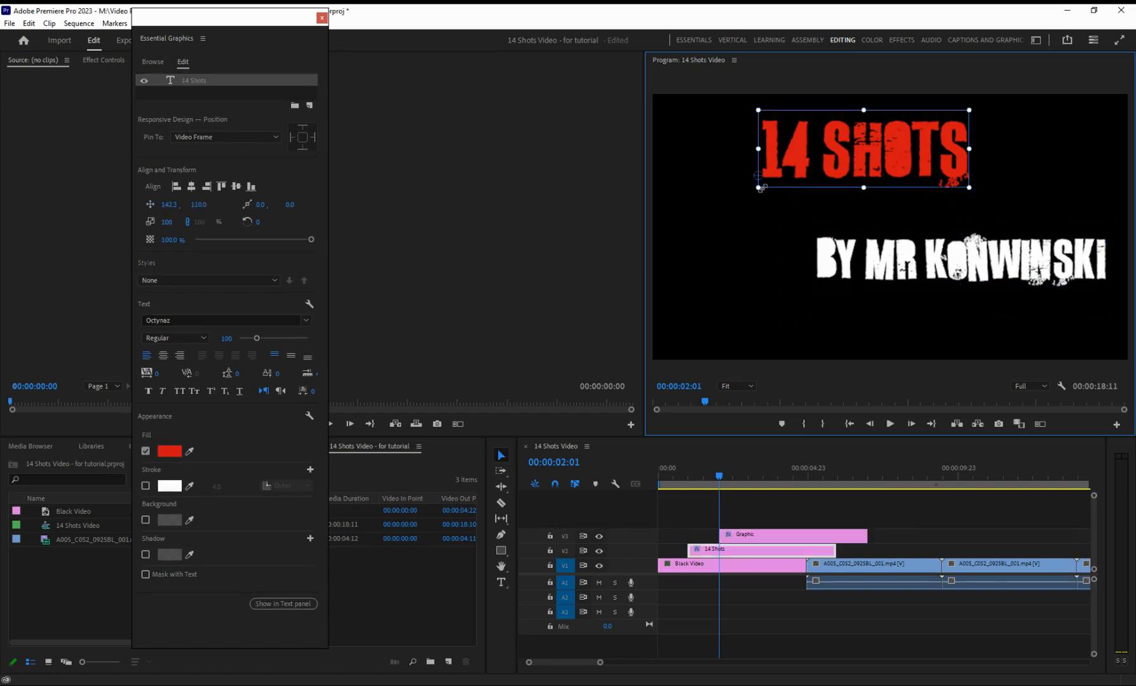
drag(759, 189, 739, 203)
drag(868, 159, 831, 189)
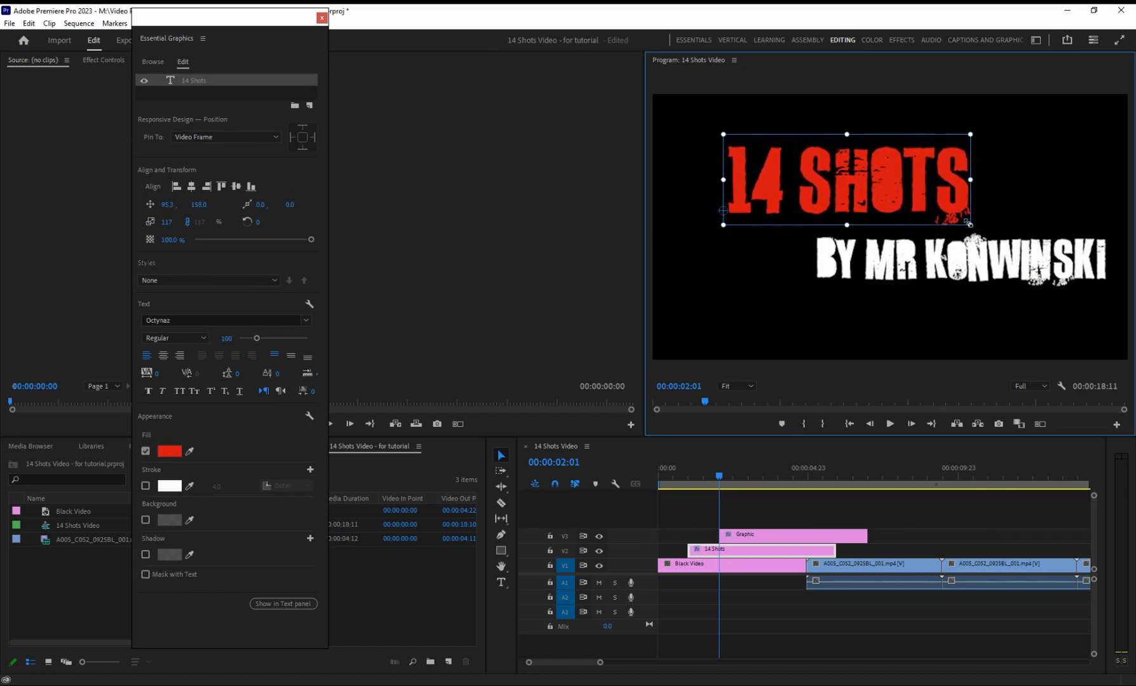
drag(973, 226, 971, 226)
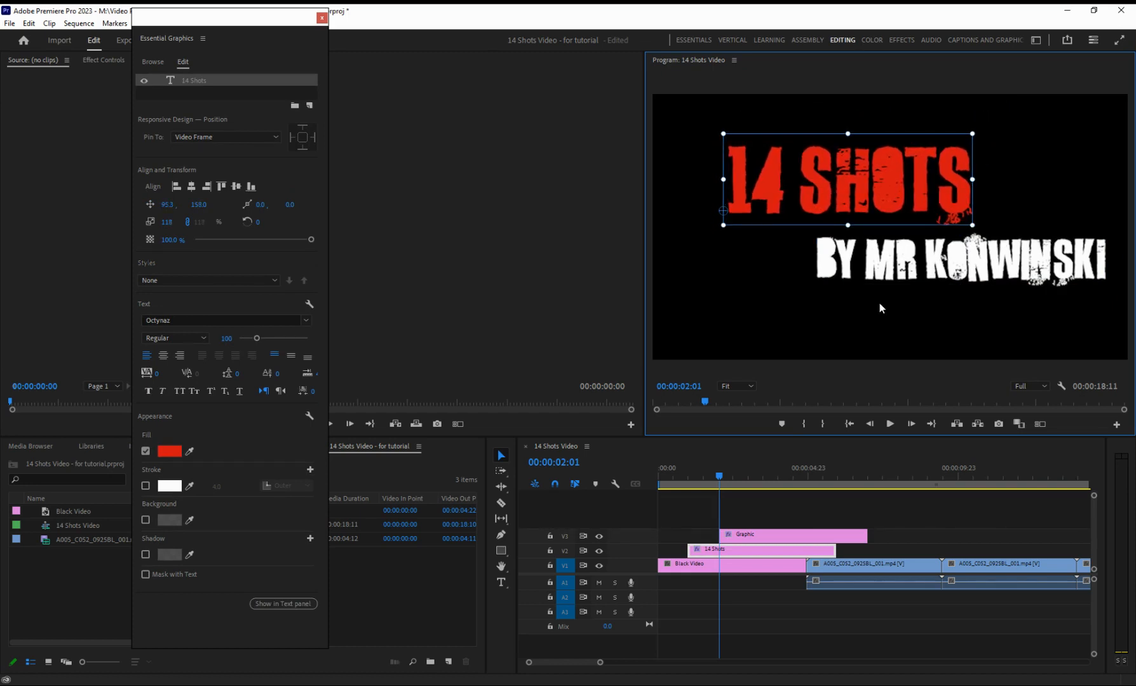
- Maximise the timeline, deselect the title clip and close the floating Essential Graphics panel
key(grave)
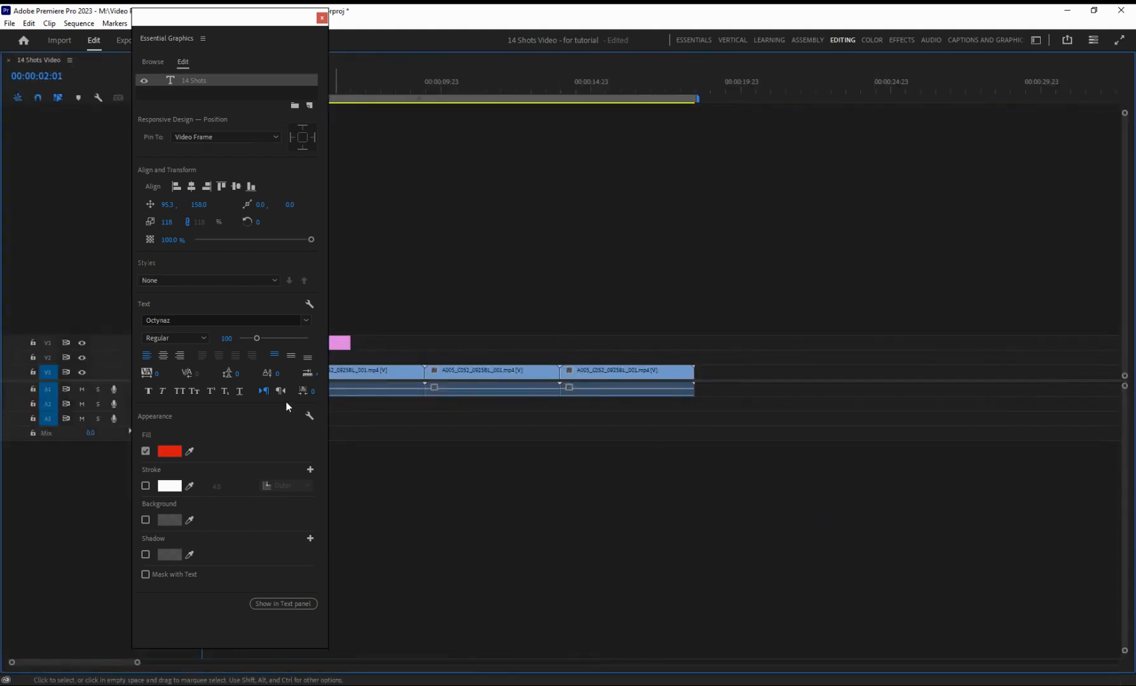
click(385, 333)
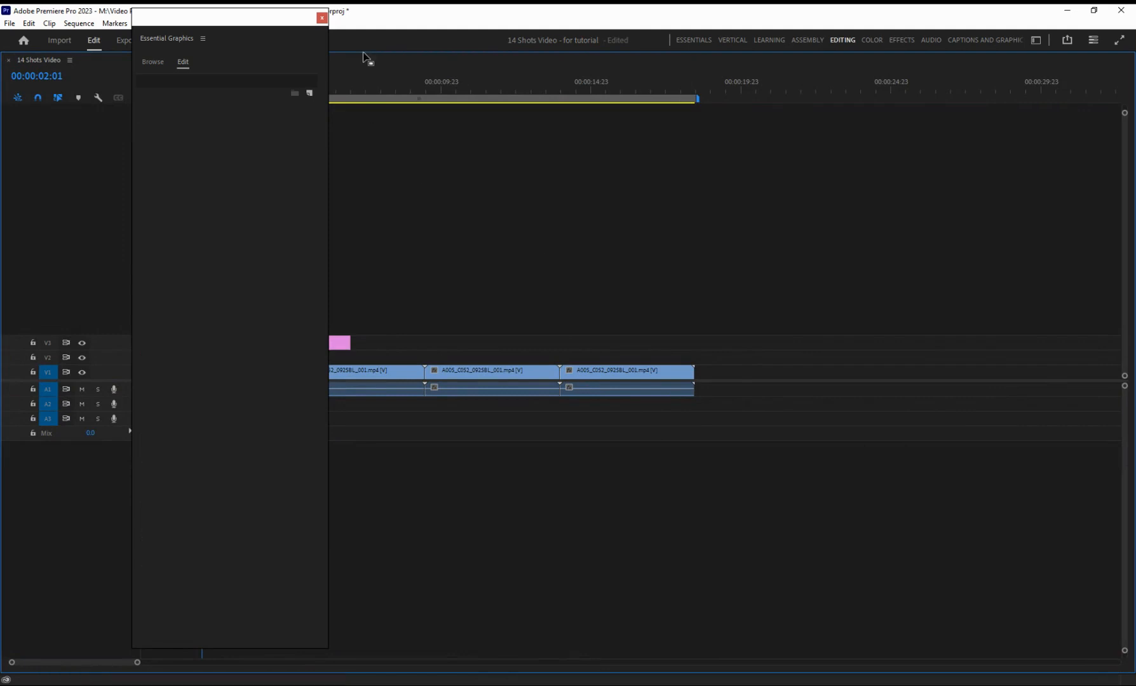
click(322, 17)
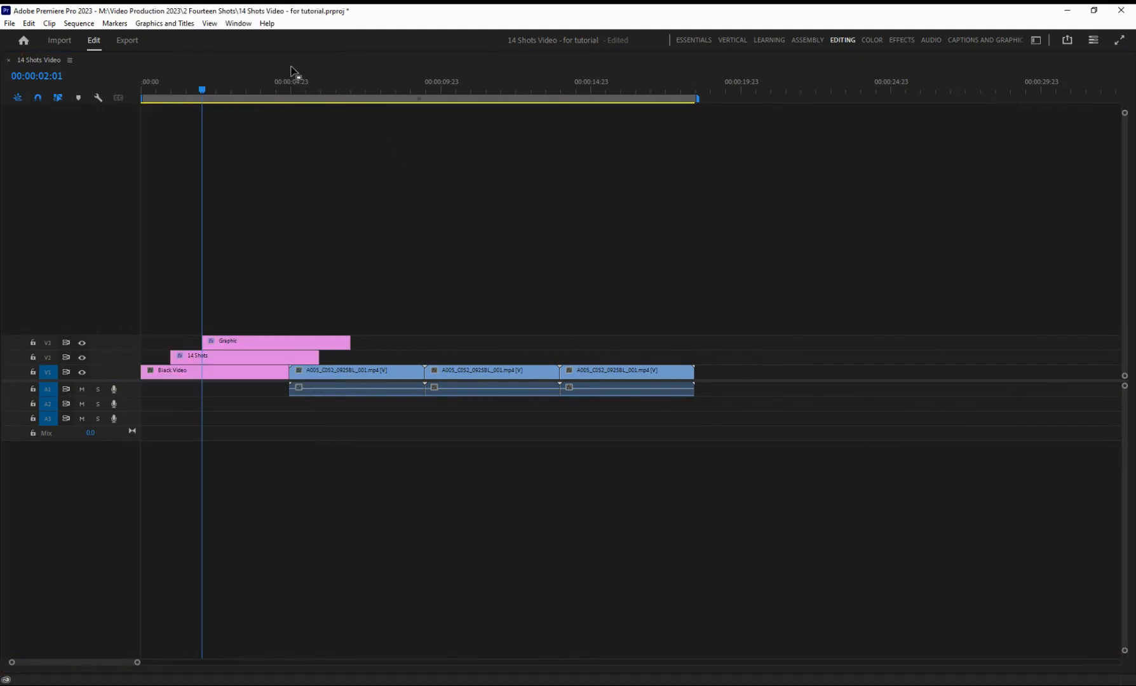
- Restore the normal panel layout by switching to the Effects workspace and back to Editing
click(239, 24)
mouse_move(245, 38)
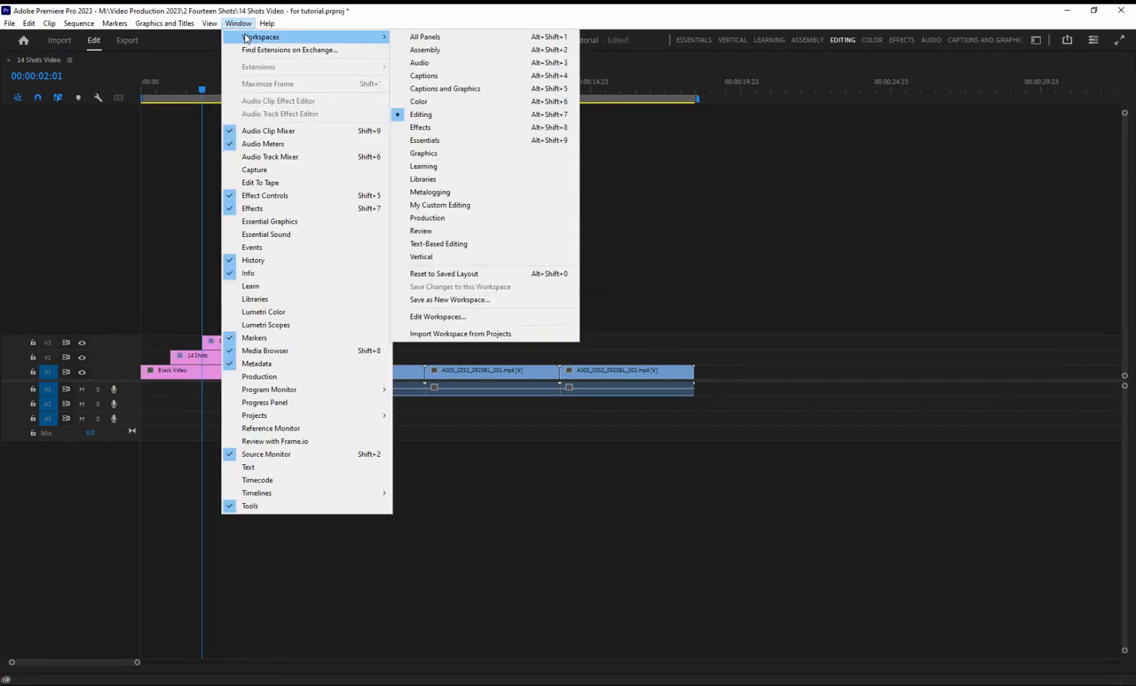
click(417, 127)
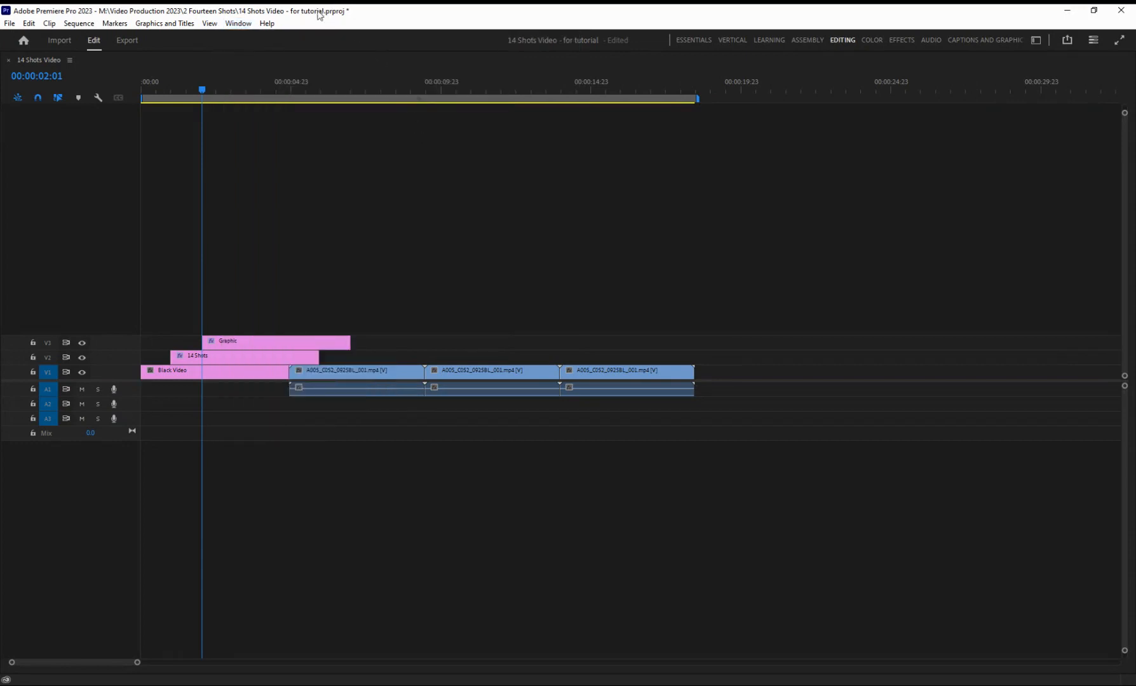
click(264, 24)
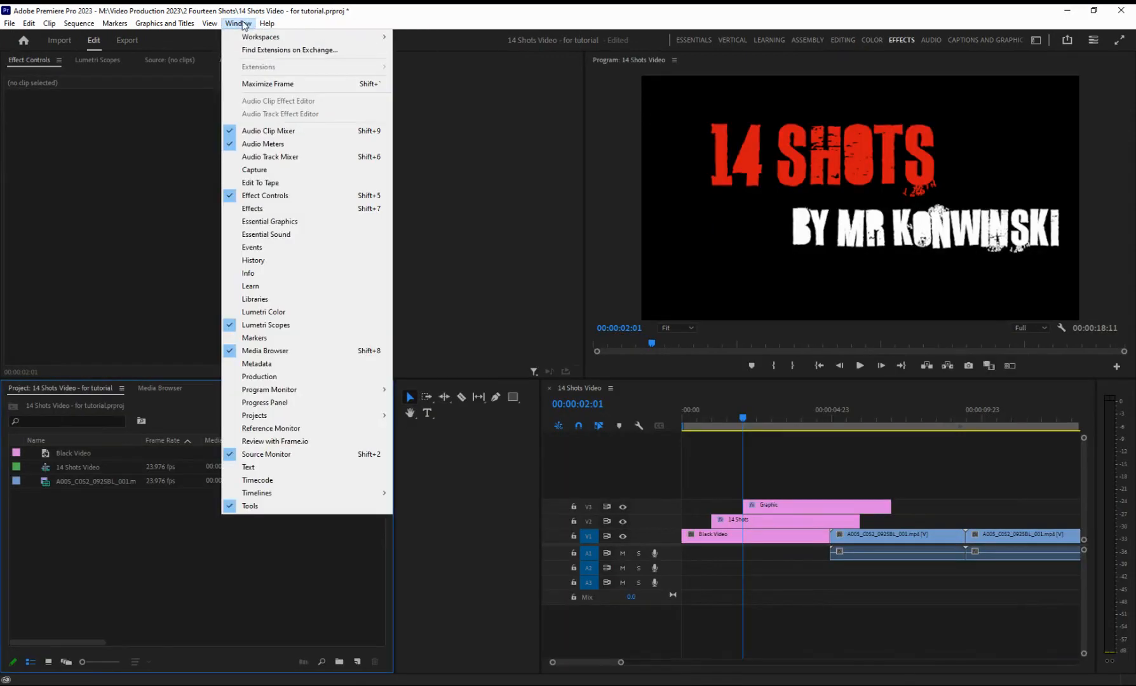
click(239, 23)
click(238, 23)
mouse_move(255, 37)
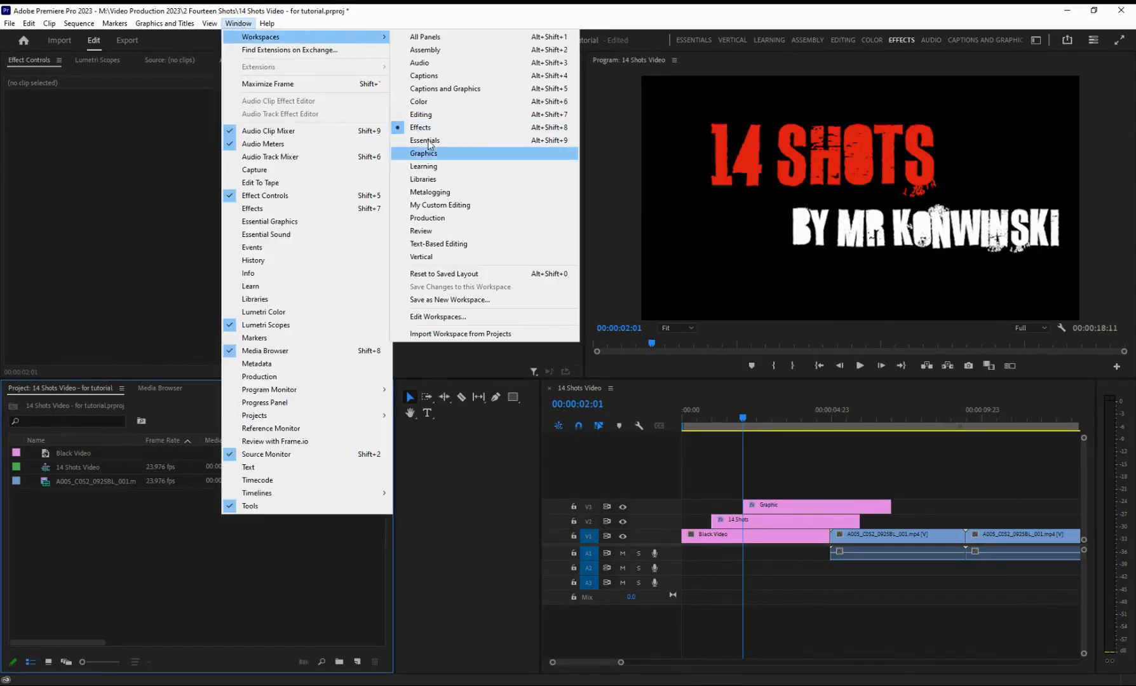
click(422, 127)
key(alt+shift+7)
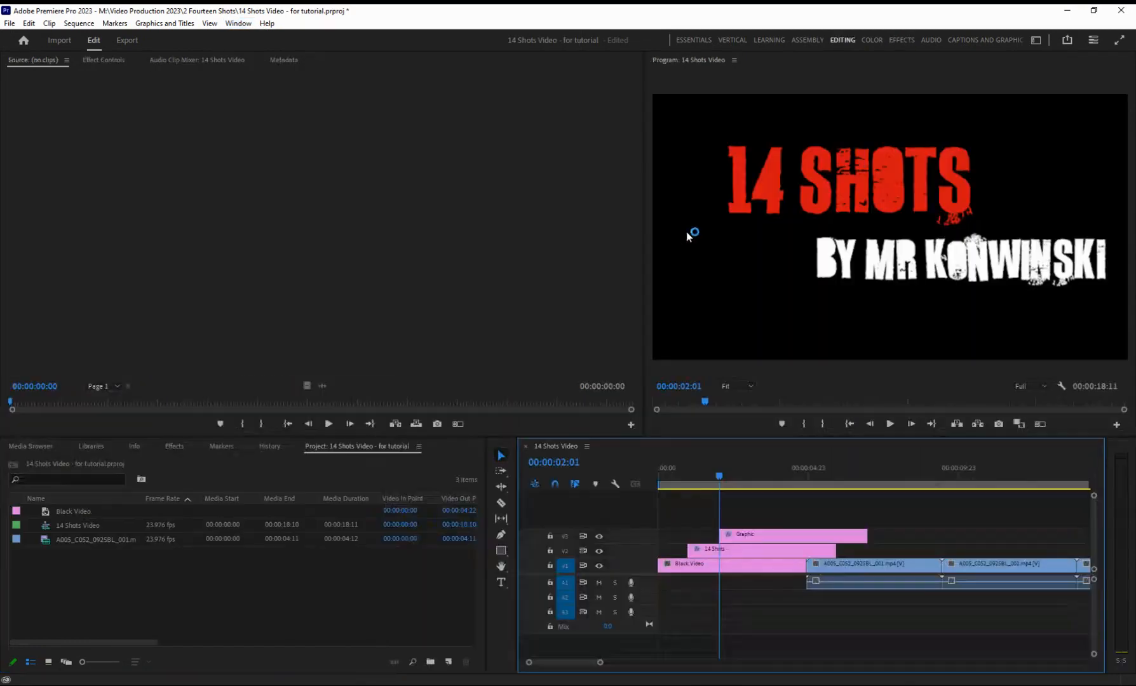
- Preview the titles and trim the ends of both title clips to the end of the Black Video clip
click(891, 424)
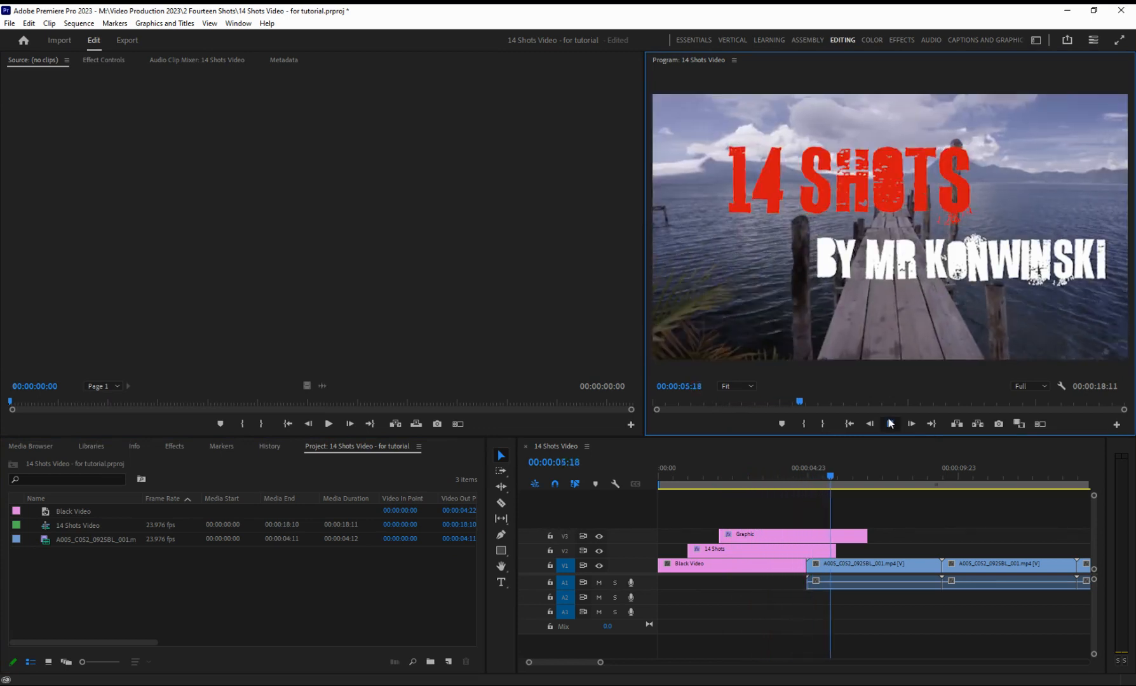
click(891, 424)
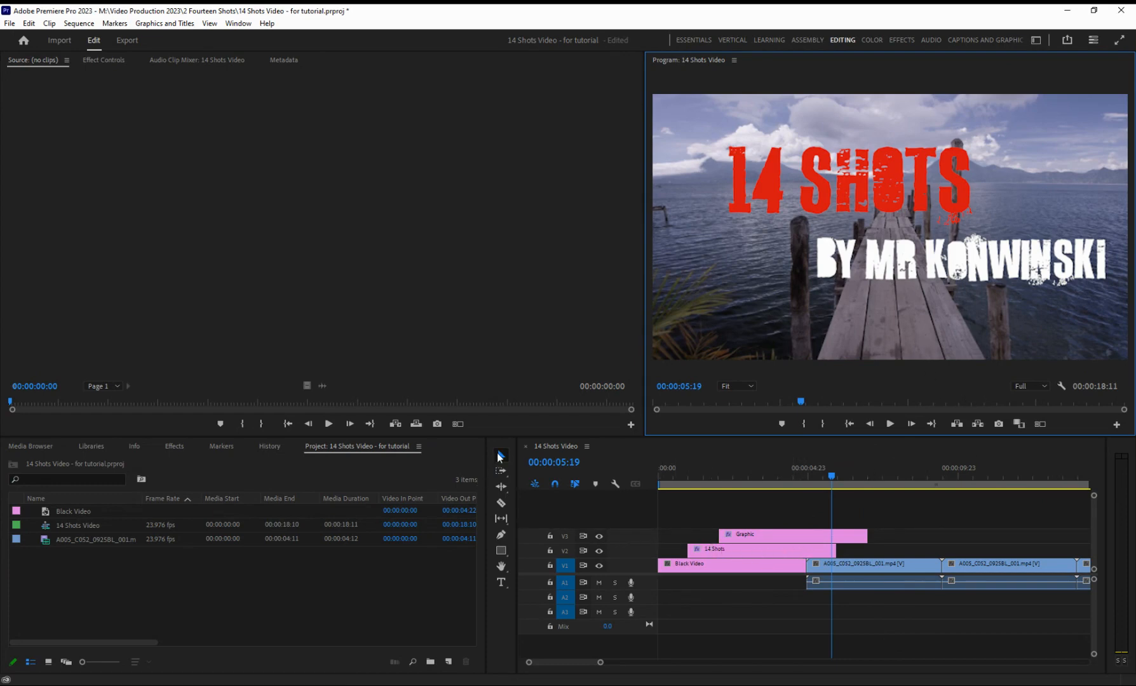
click(731, 548)
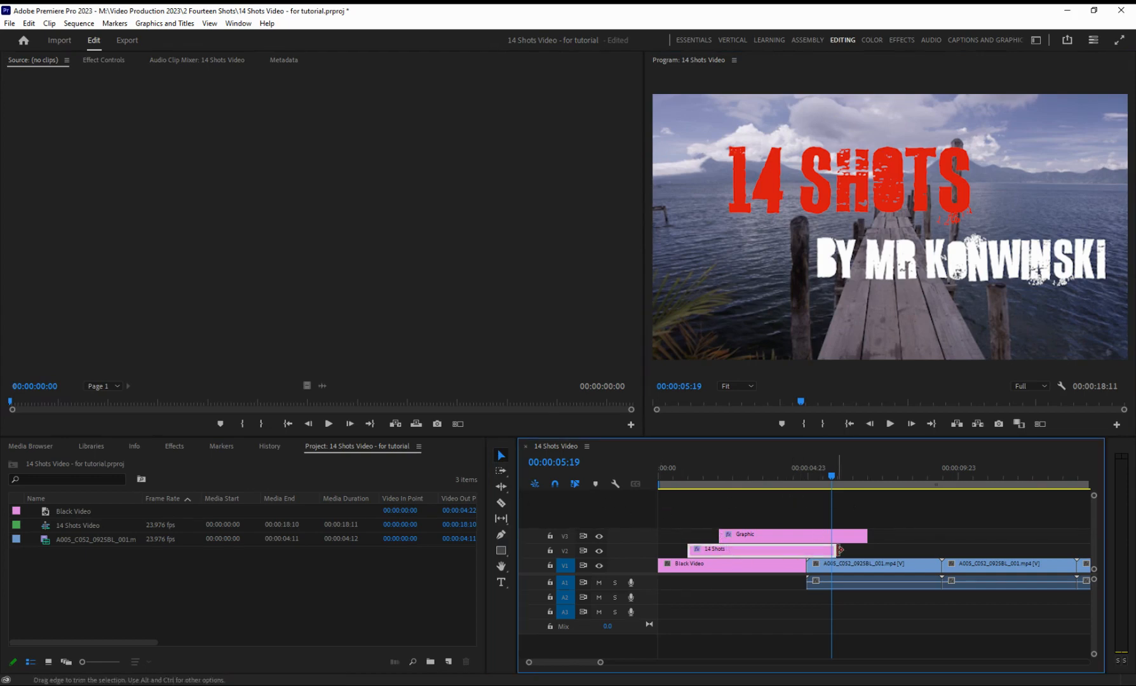
drag(839, 549, 805, 550)
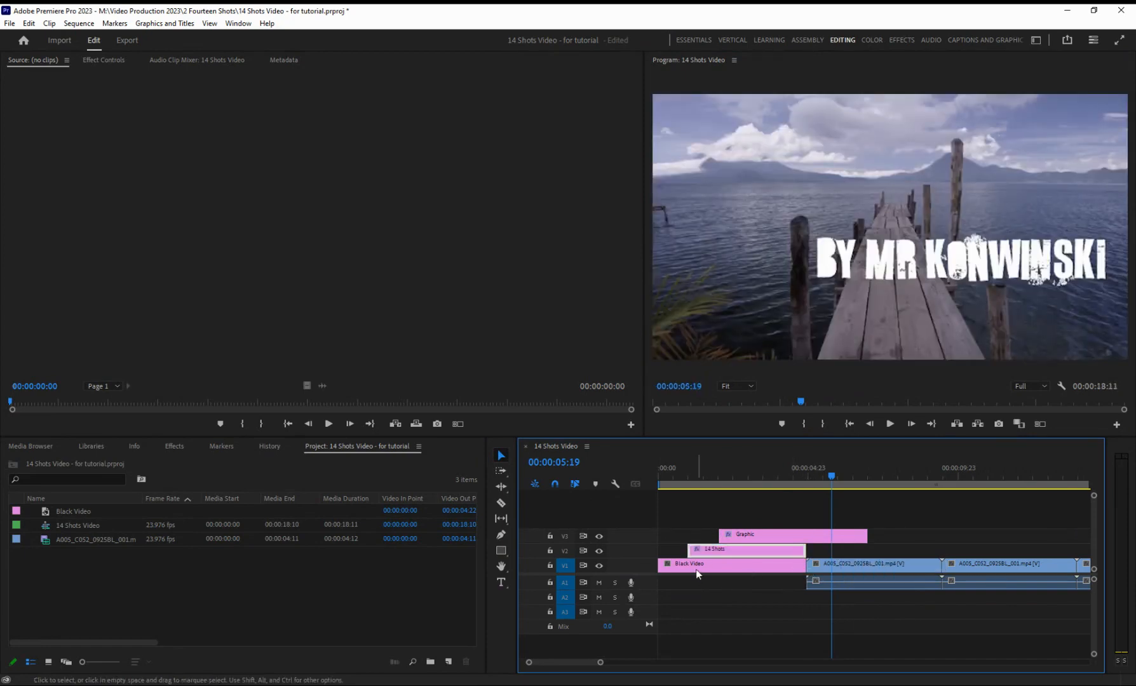
click(813, 539)
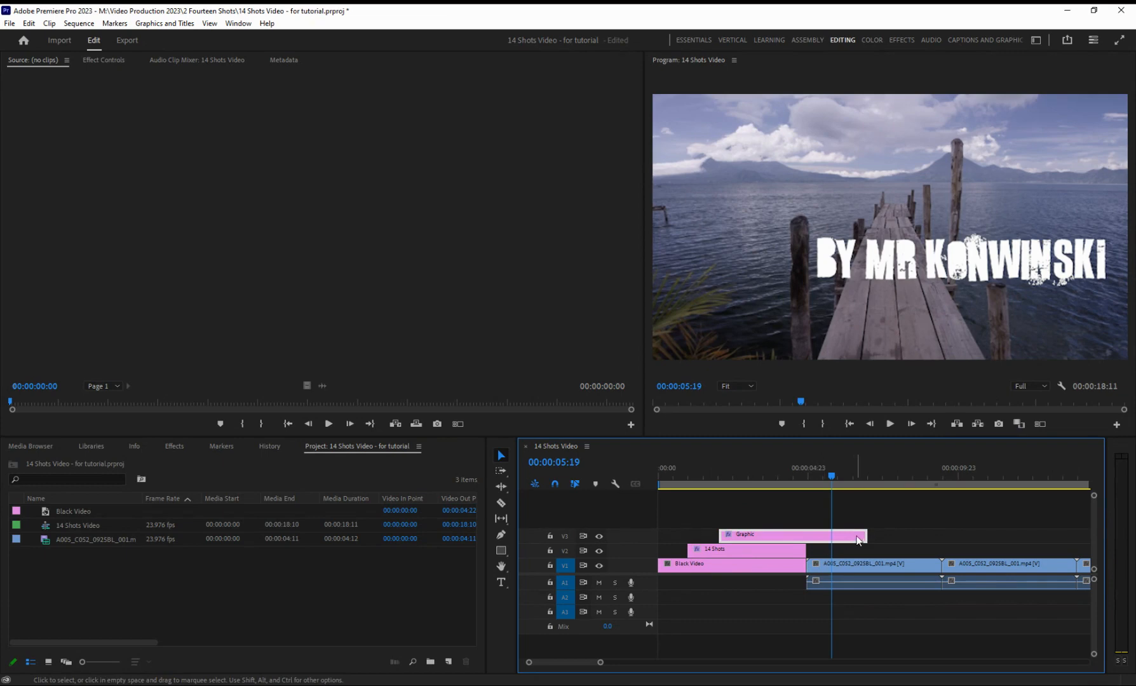
drag(864, 536, 803, 536)
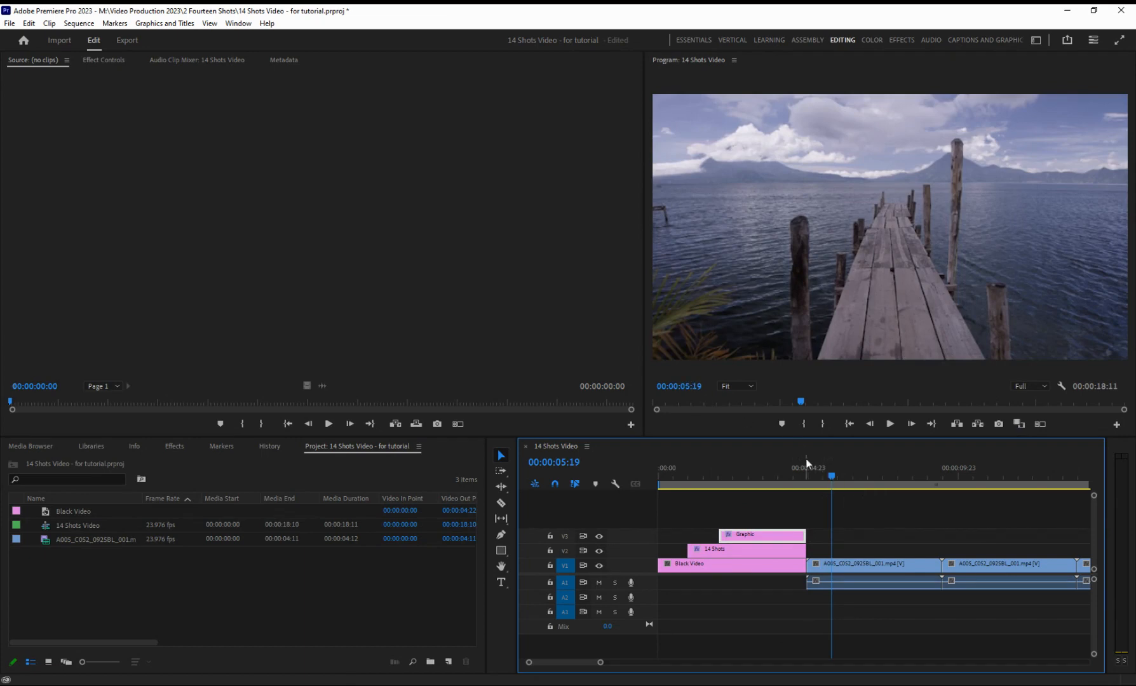
drag(832, 476, 897, 503)
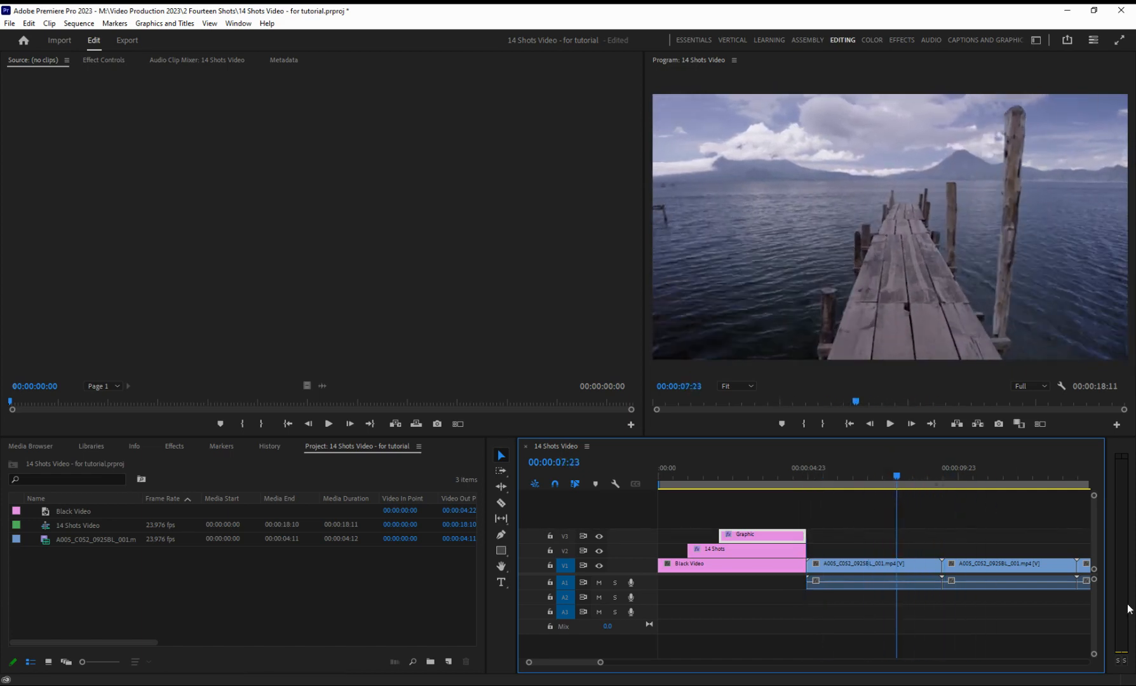